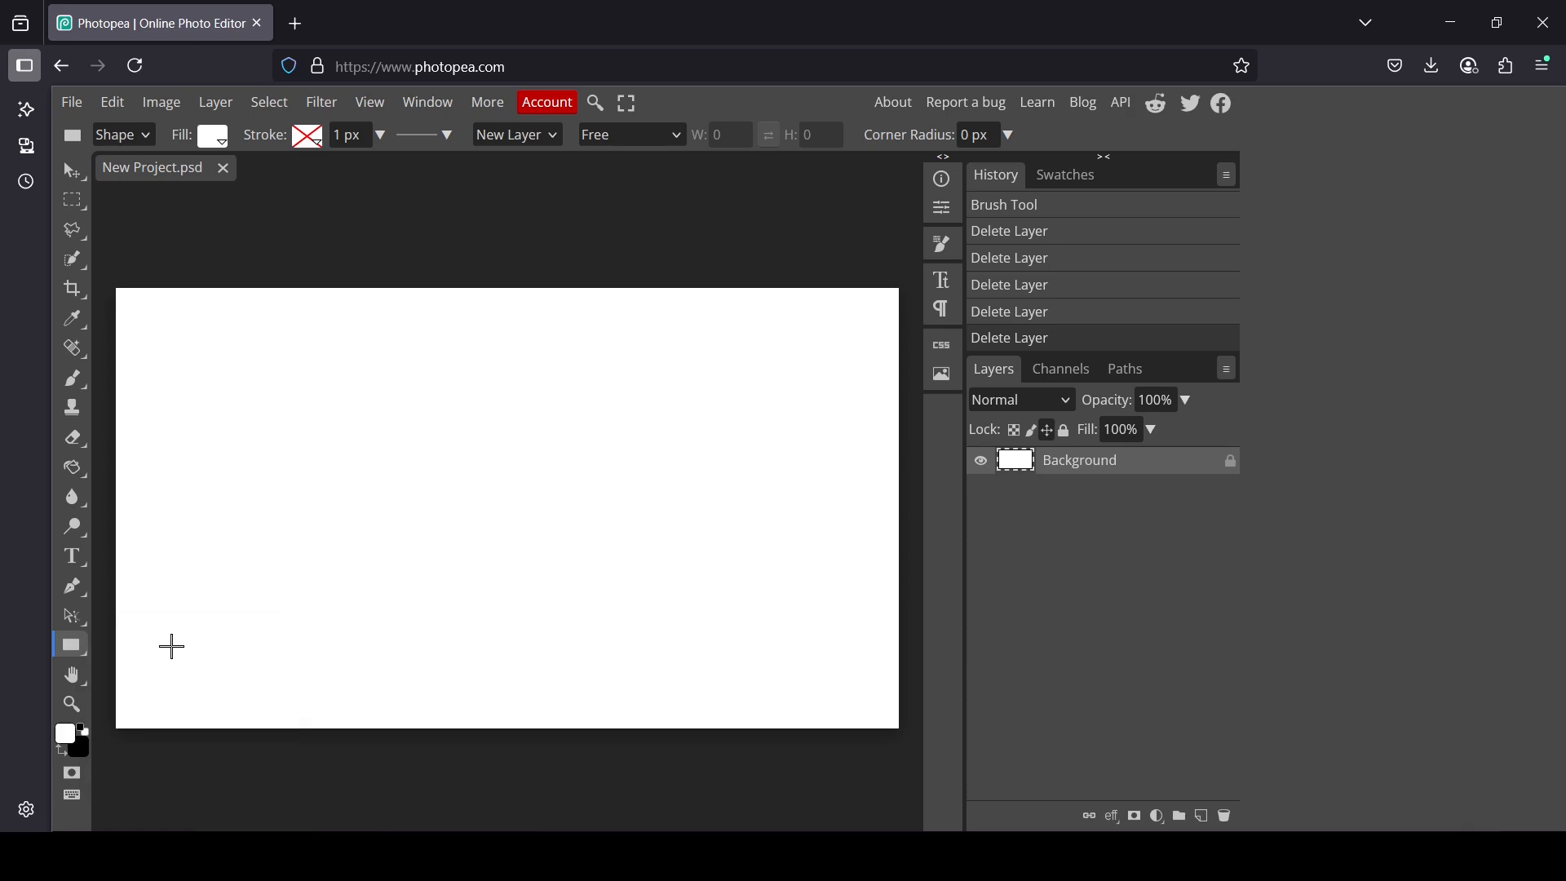
# Step: Create a black-filled rectangle shape of 640 x 1100 pixels on the canvas
pyautogui.click(458, 475)
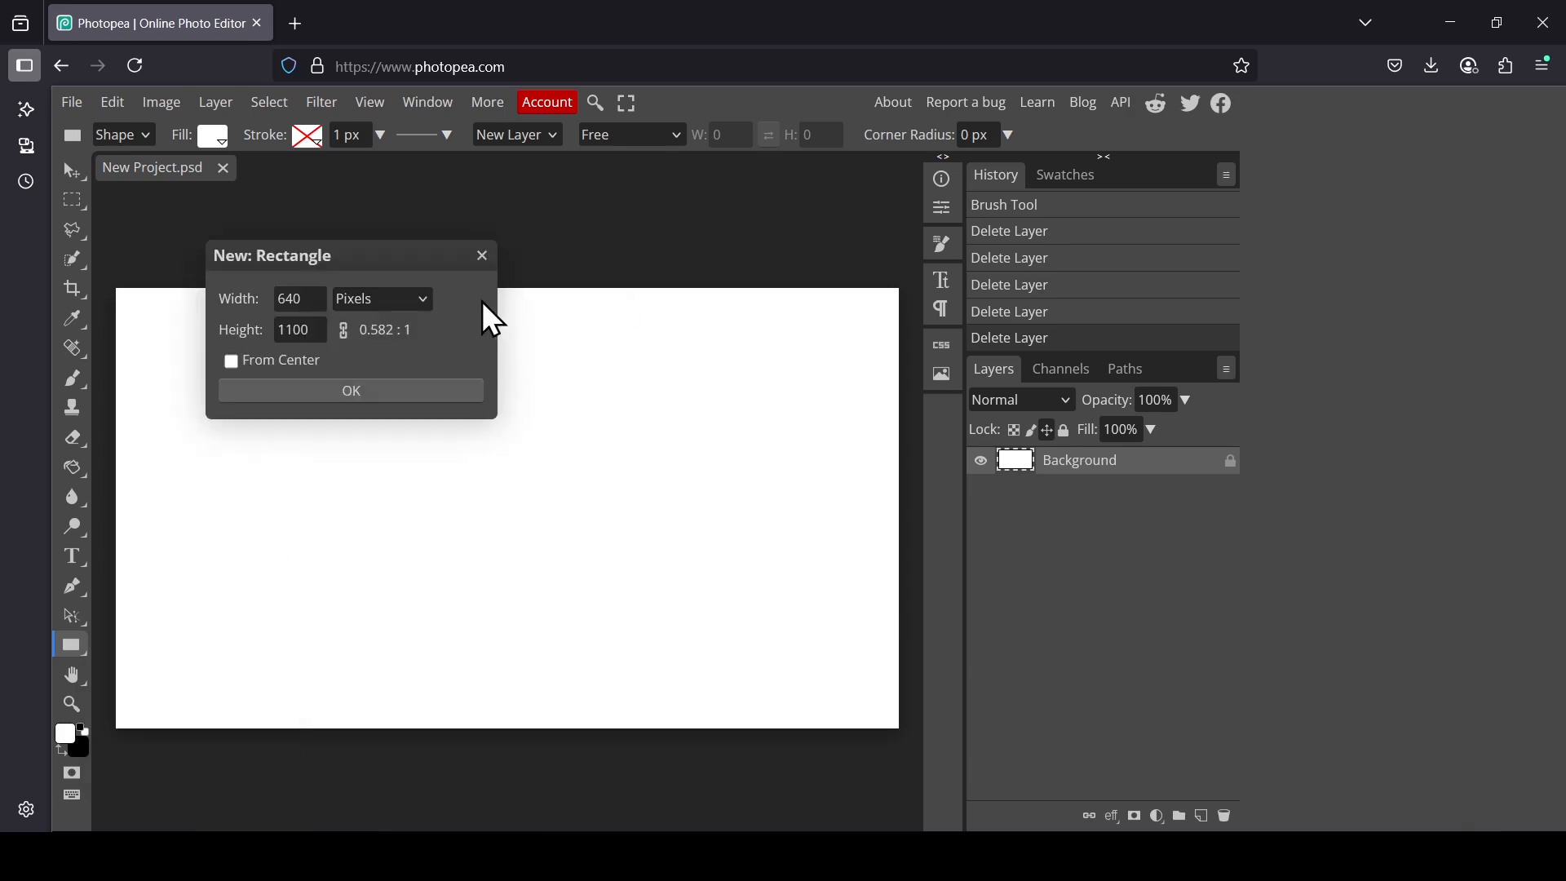
pyautogui.click(305, 299)
pyautogui.click(308, 334)
pyautogui.click(322, 296)
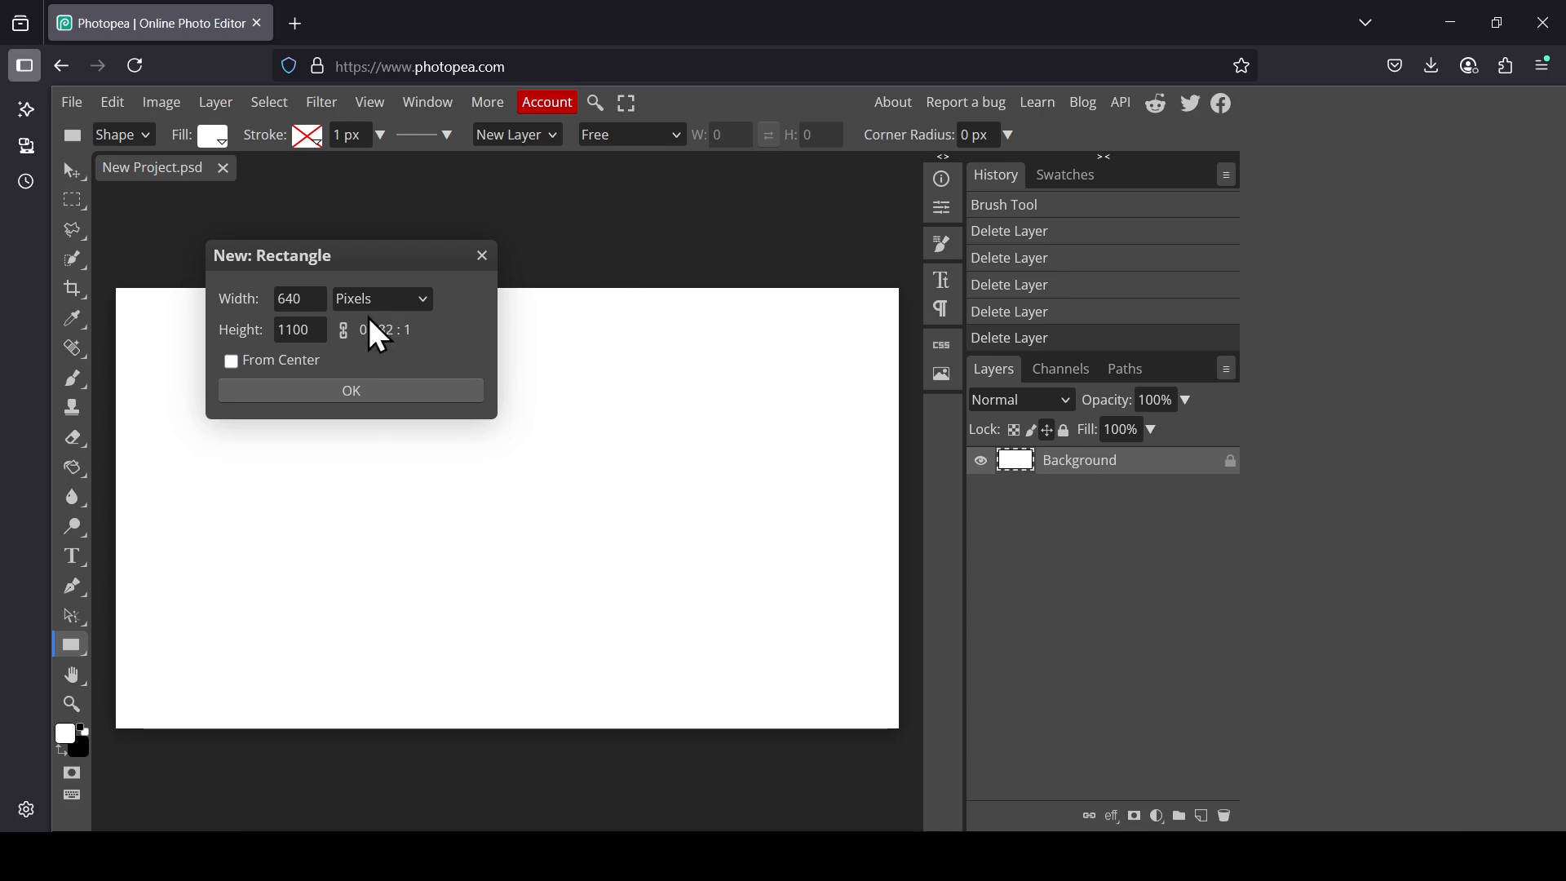
pyautogui.click(317, 301)
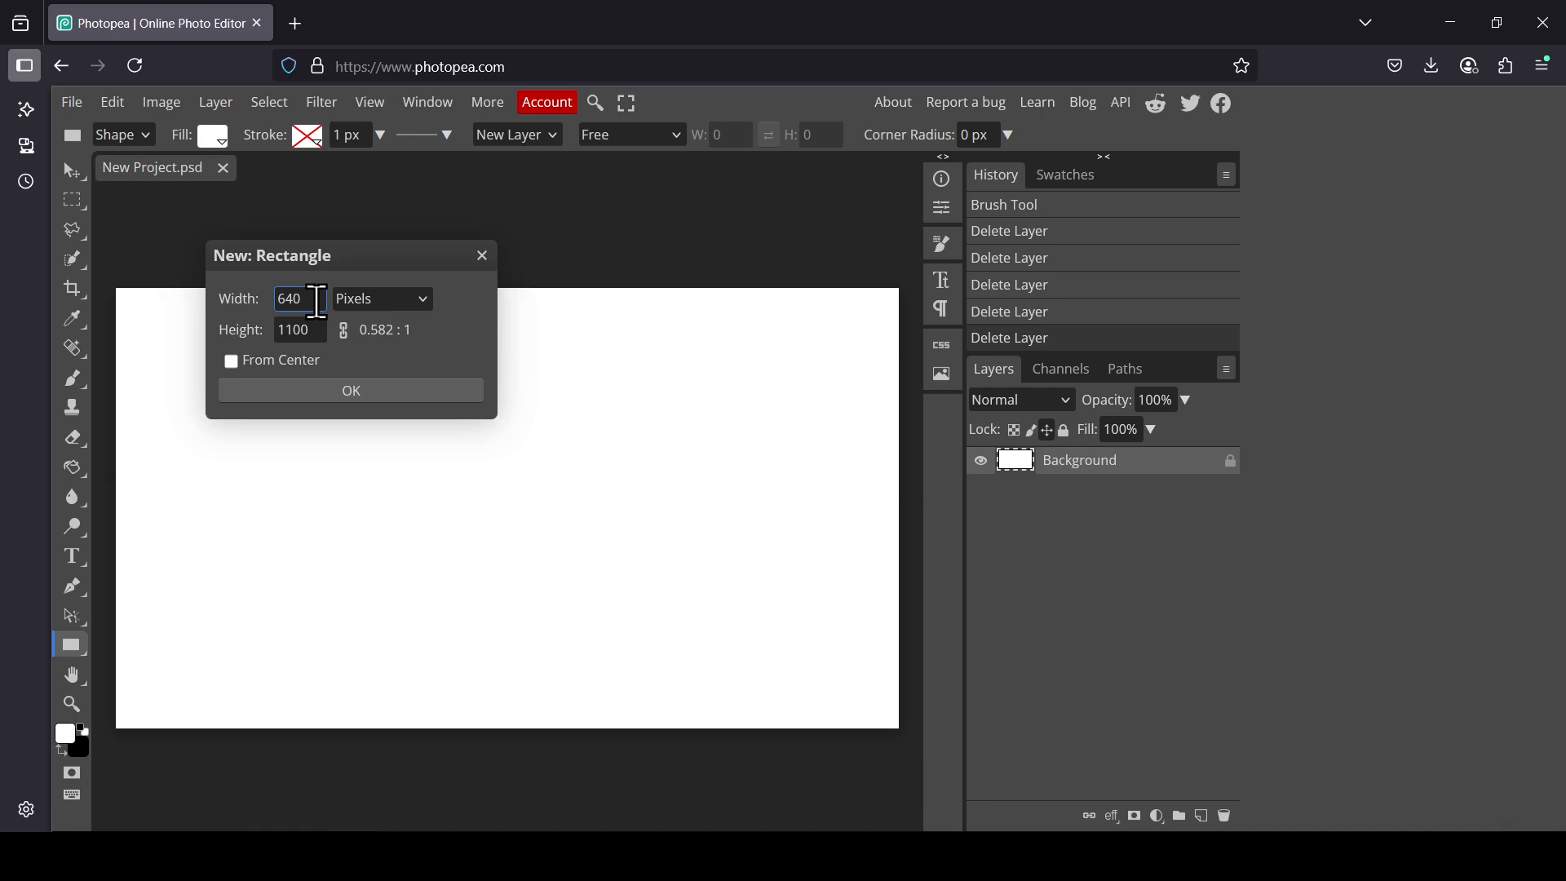
pyautogui.click(214, 137)
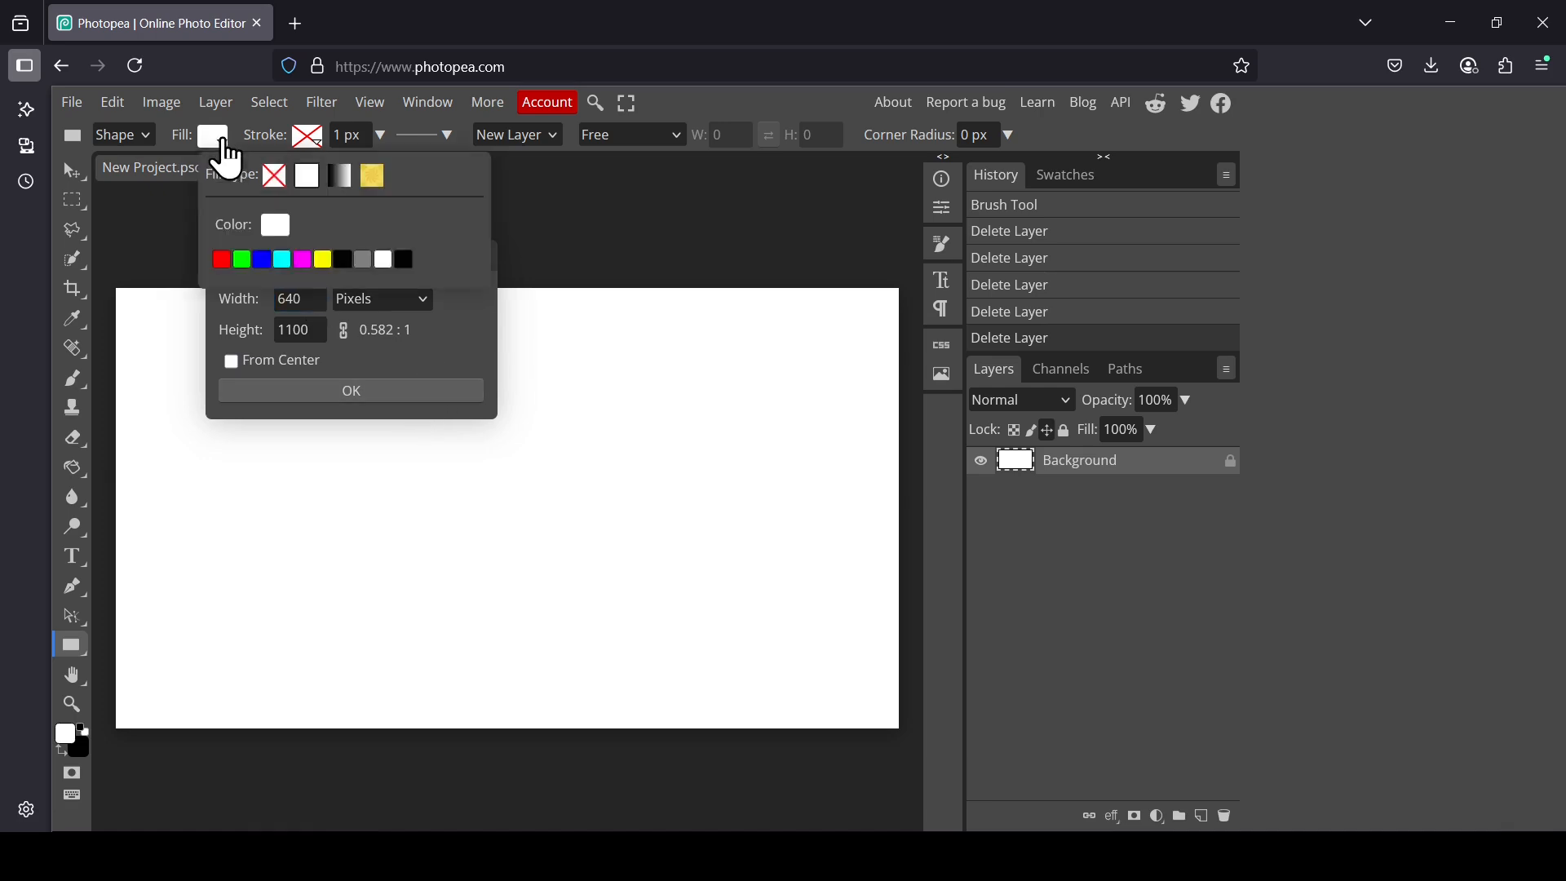
pyautogui.click(404, 259)
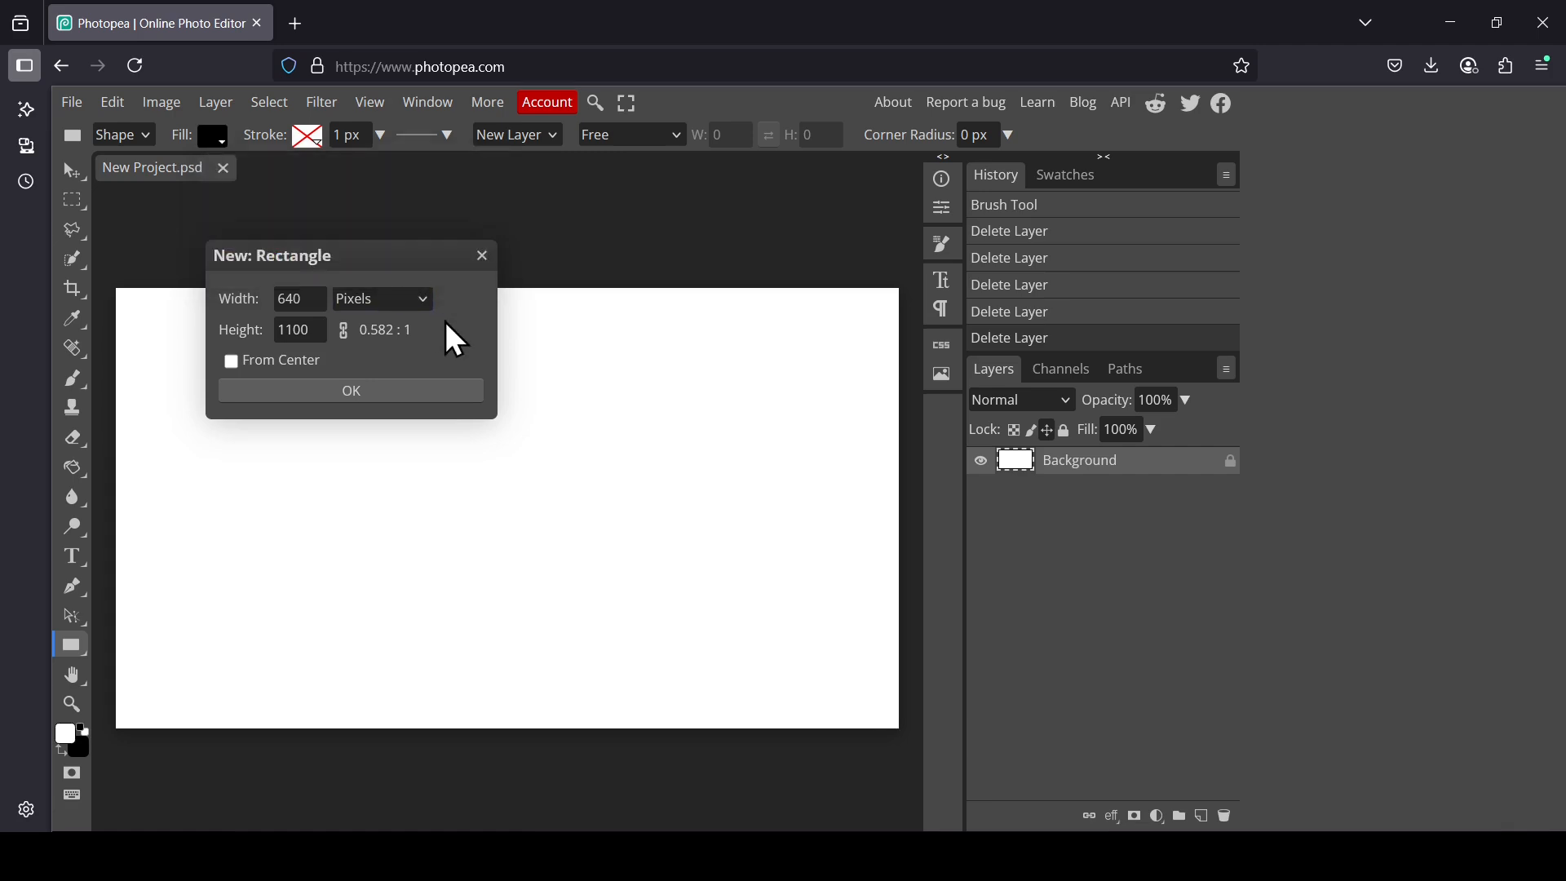
pyautogui.click(369, 390)
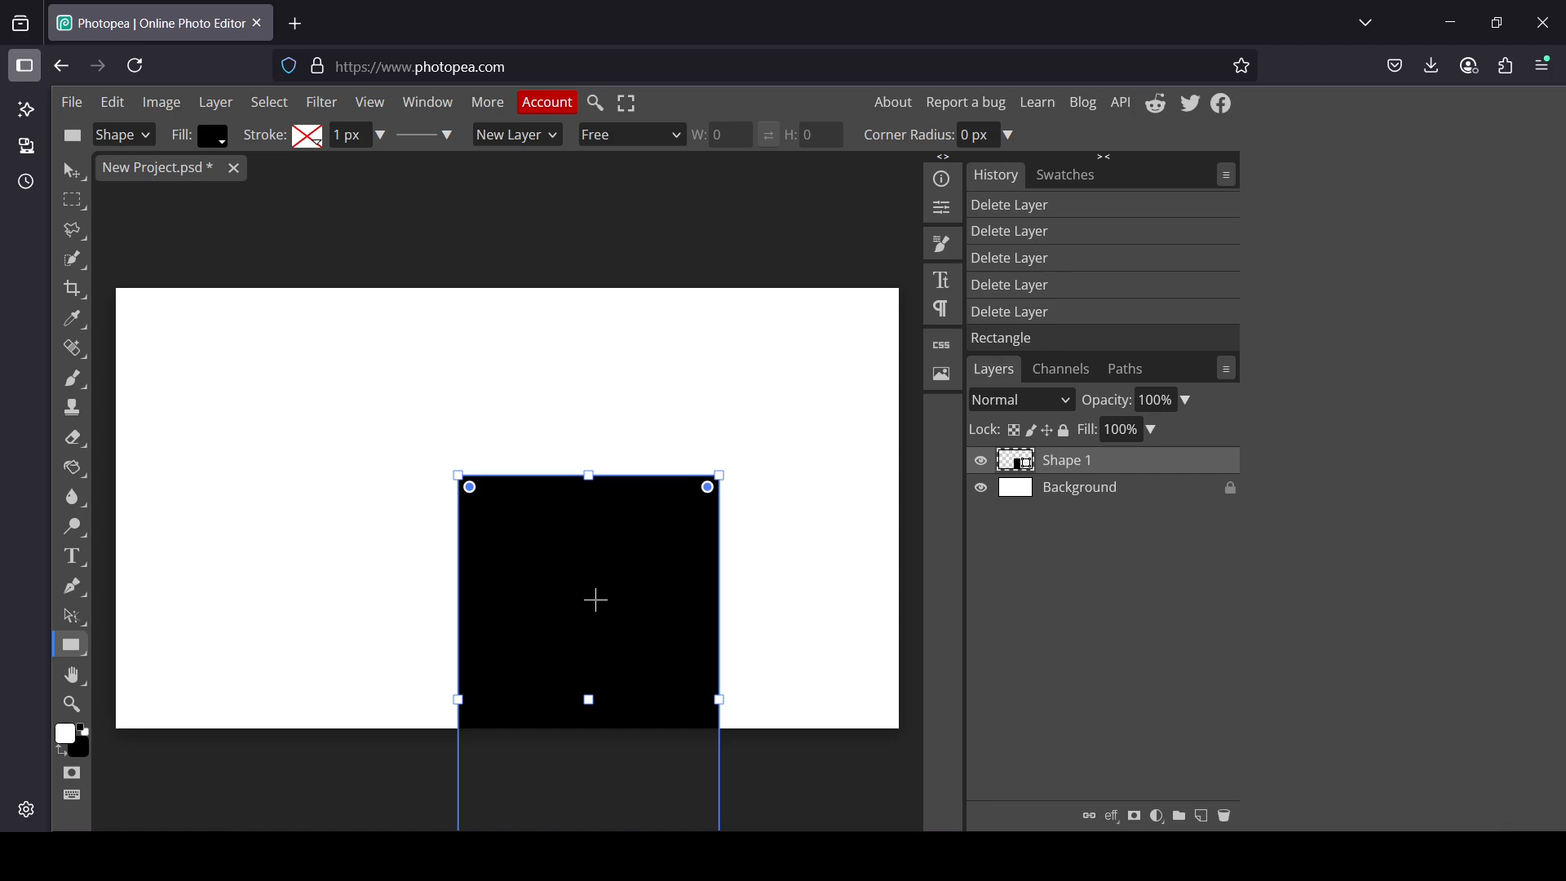
# Step: Move the black rectangle up so it spans the full canvas height
pyautogui.click(70, 171)
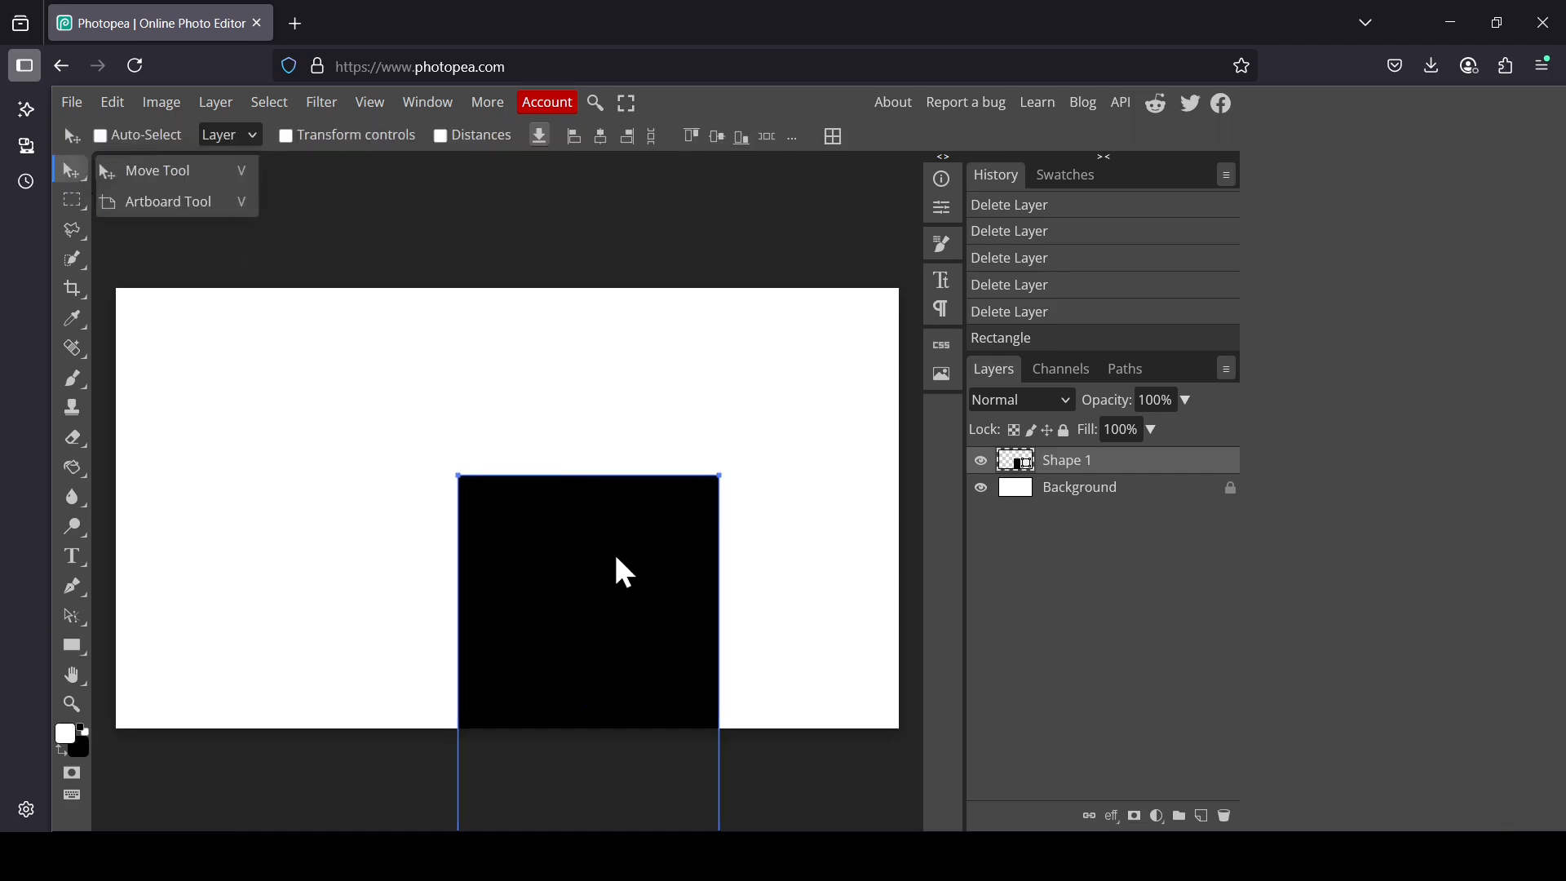
pyautogui.moveTo(615, 556); pyautogui.dragTo(535, 368)
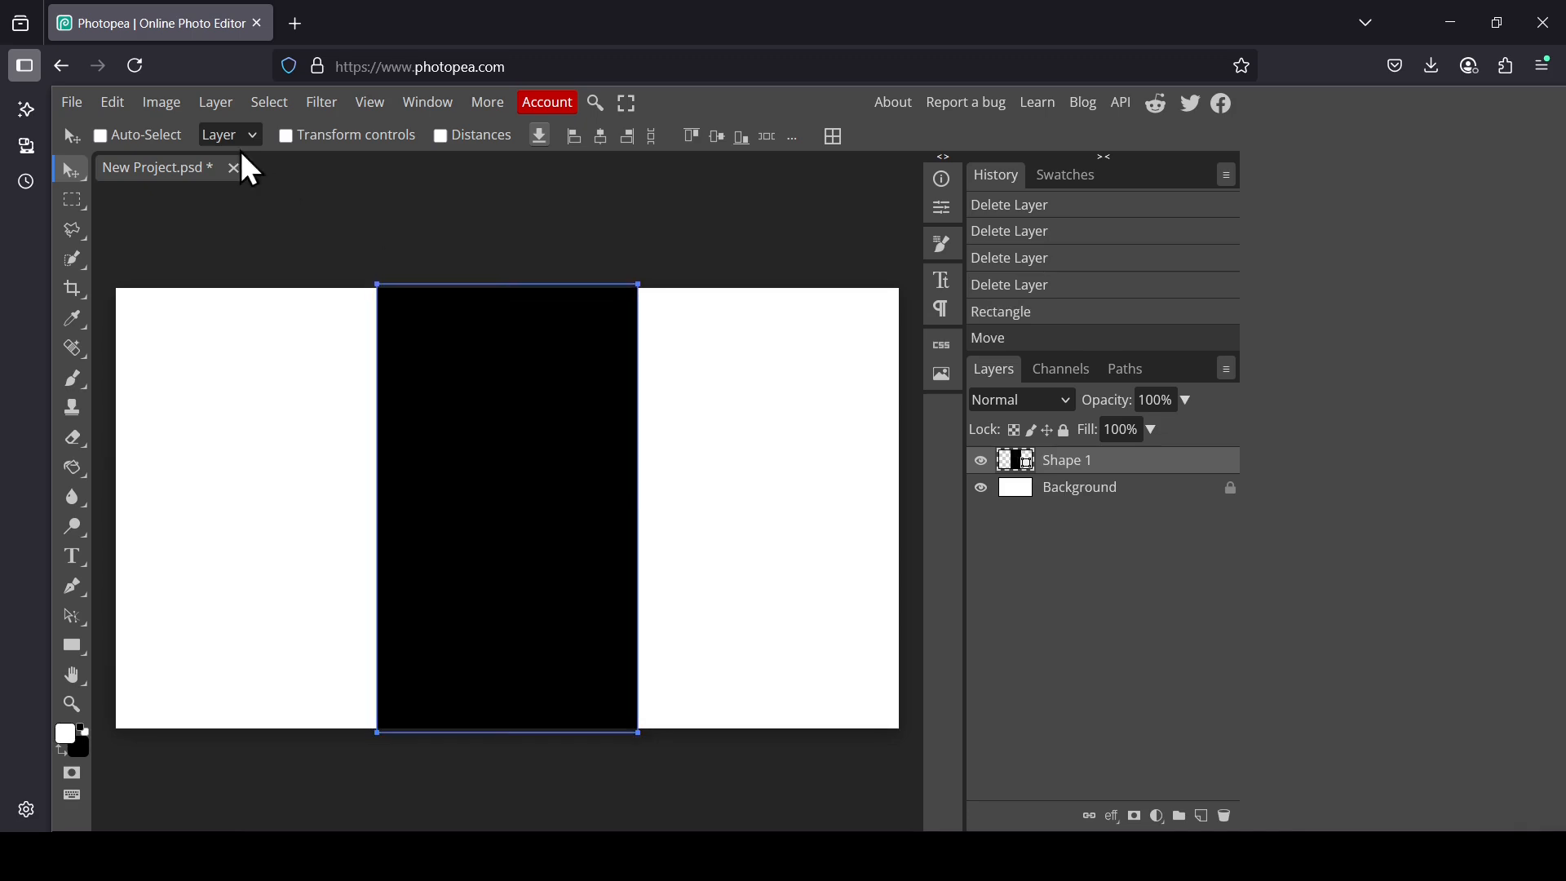
# Step: Skew the rectangle so its top leans right, then shift it slightly left
pyautogui.click(114, 104)
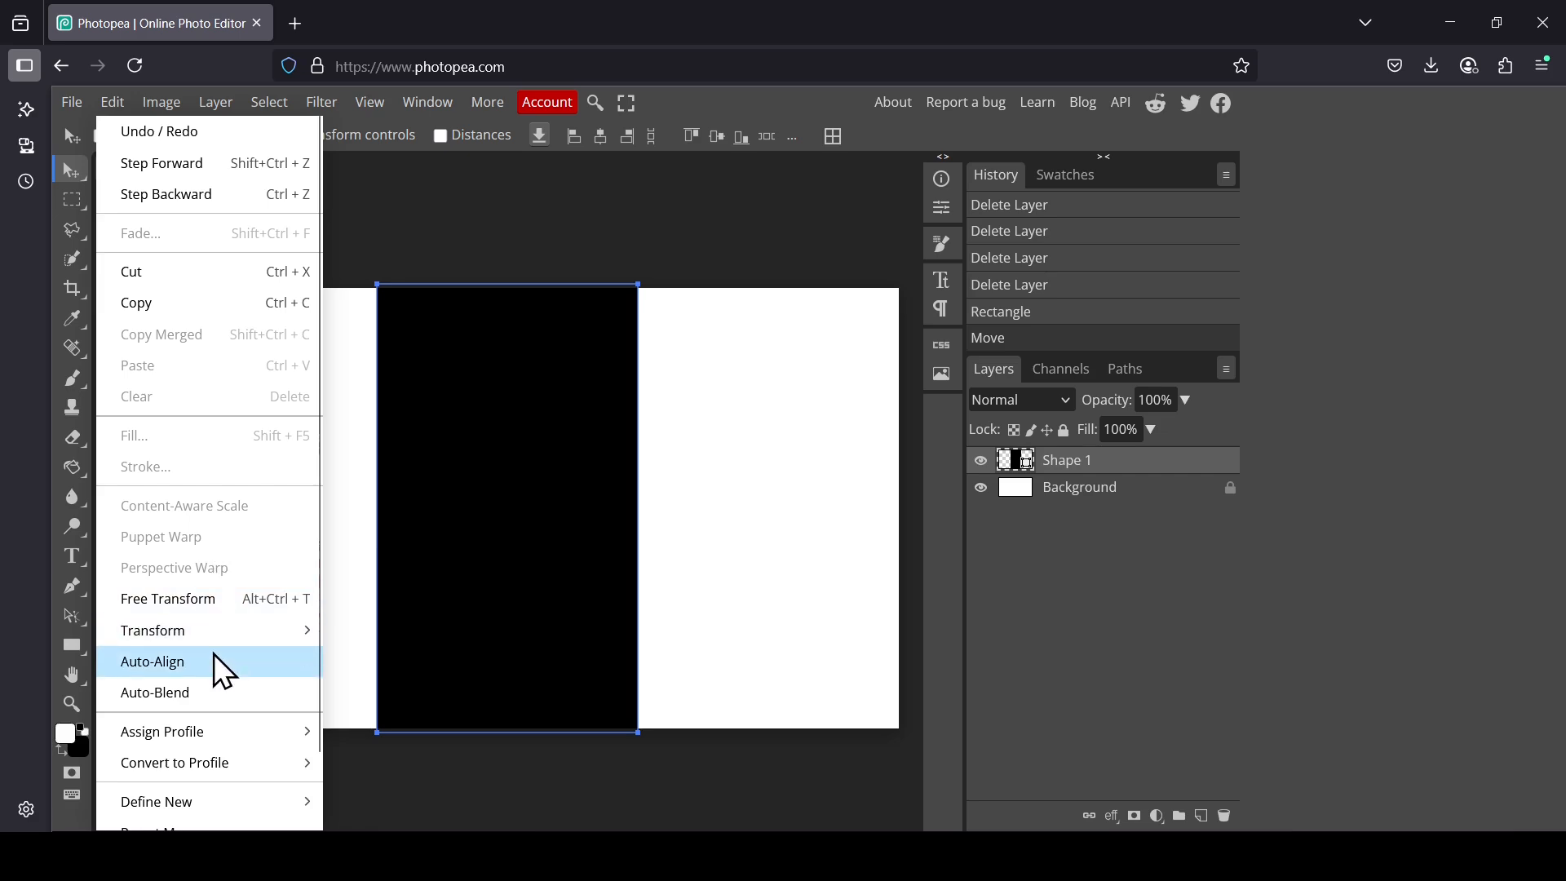
pyautogui.moveTo(229, 635)
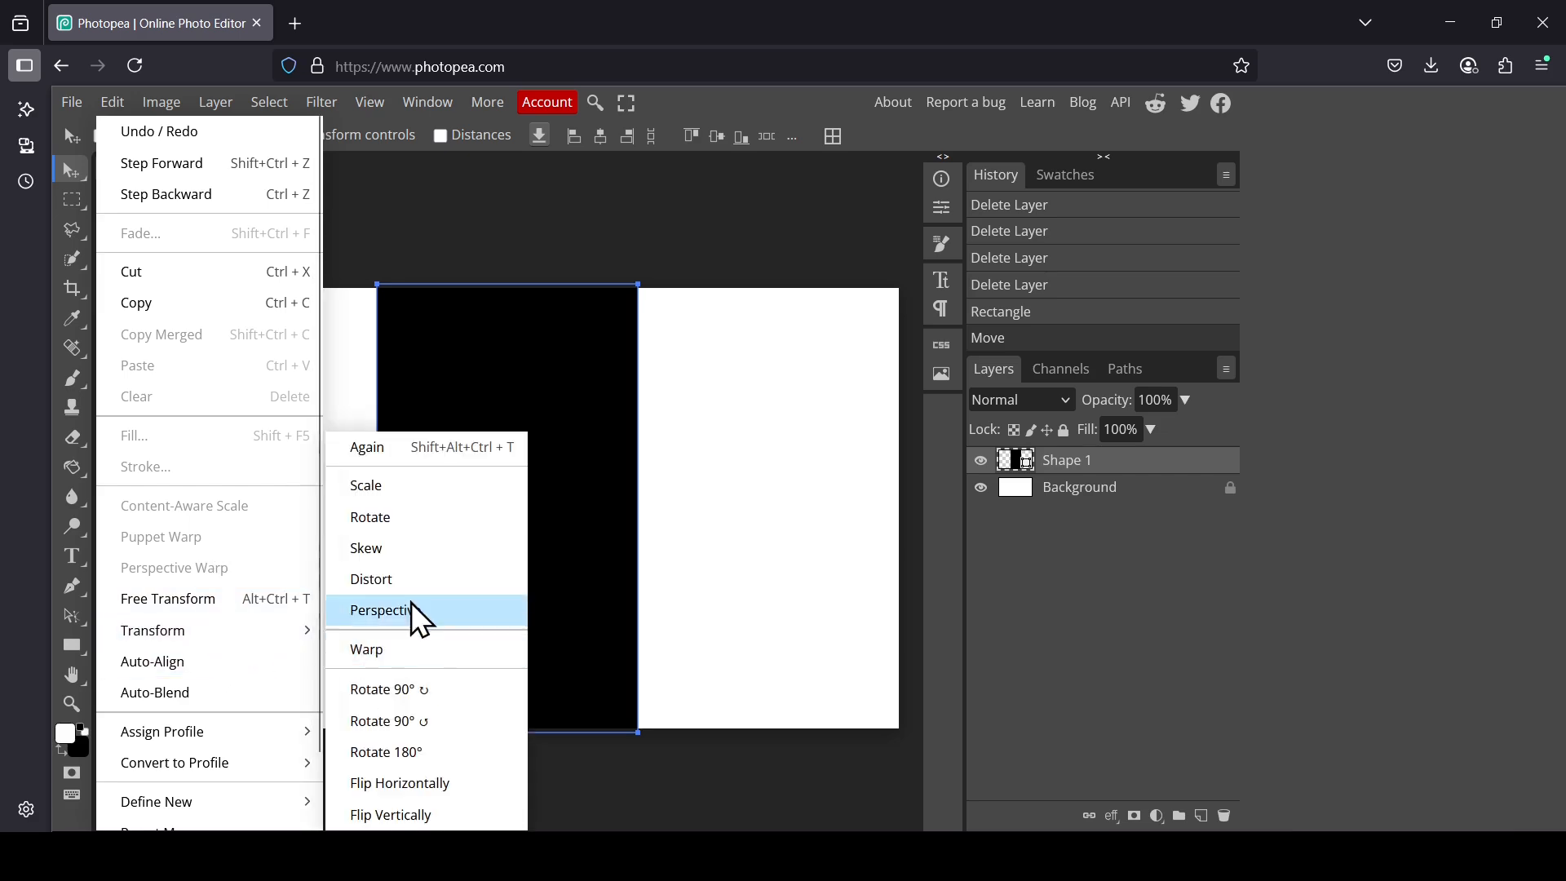
pyautogui.click(405, 549)
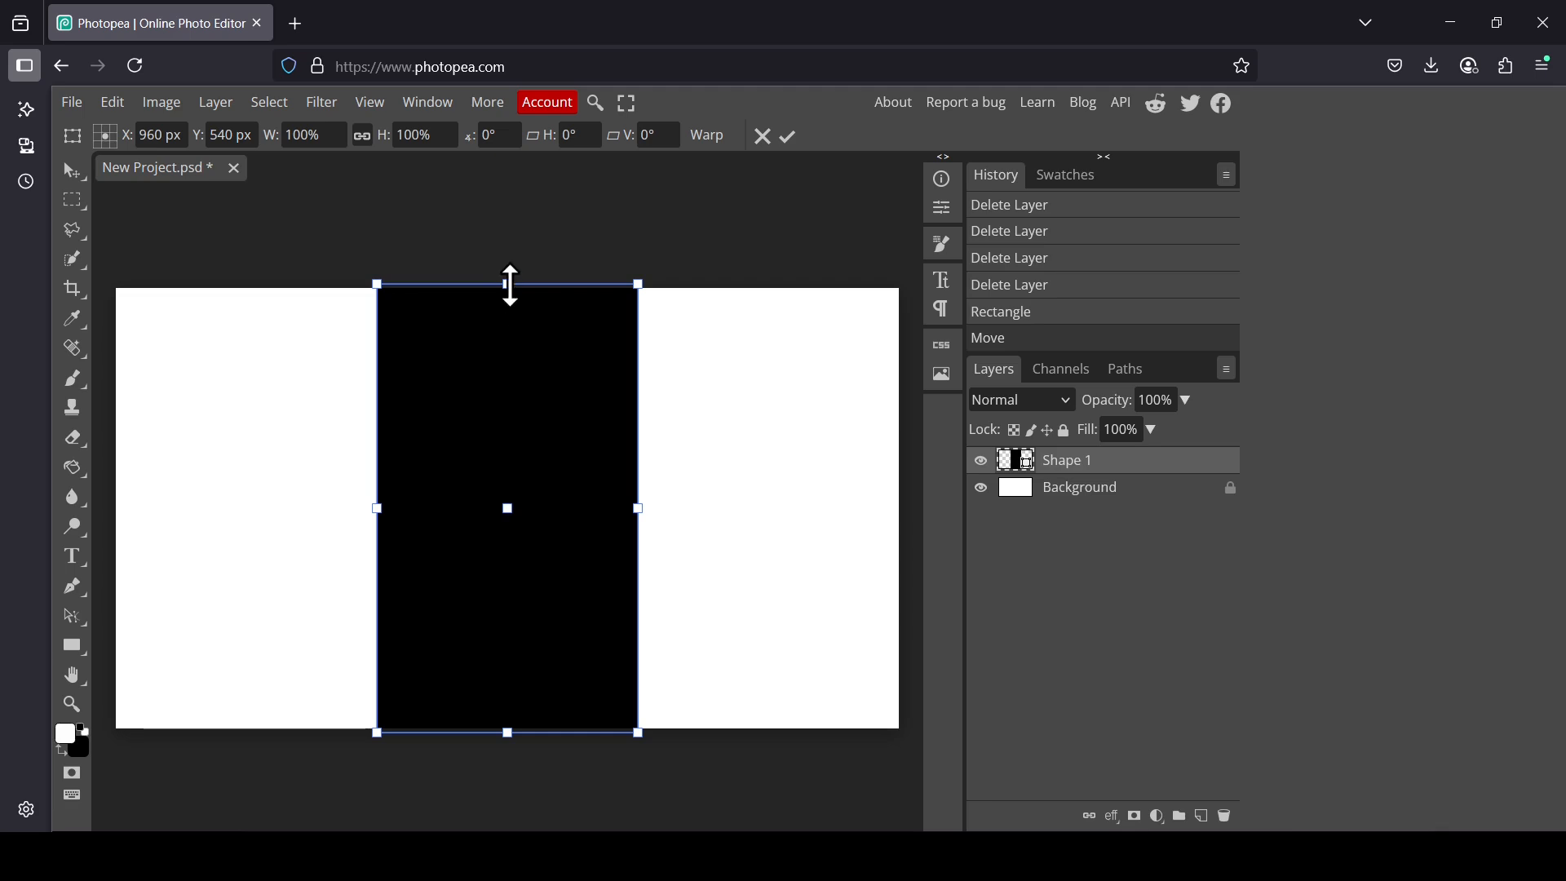
pyautogui.moveTo(509, 286); pyautogui.dragTo(587, 283)
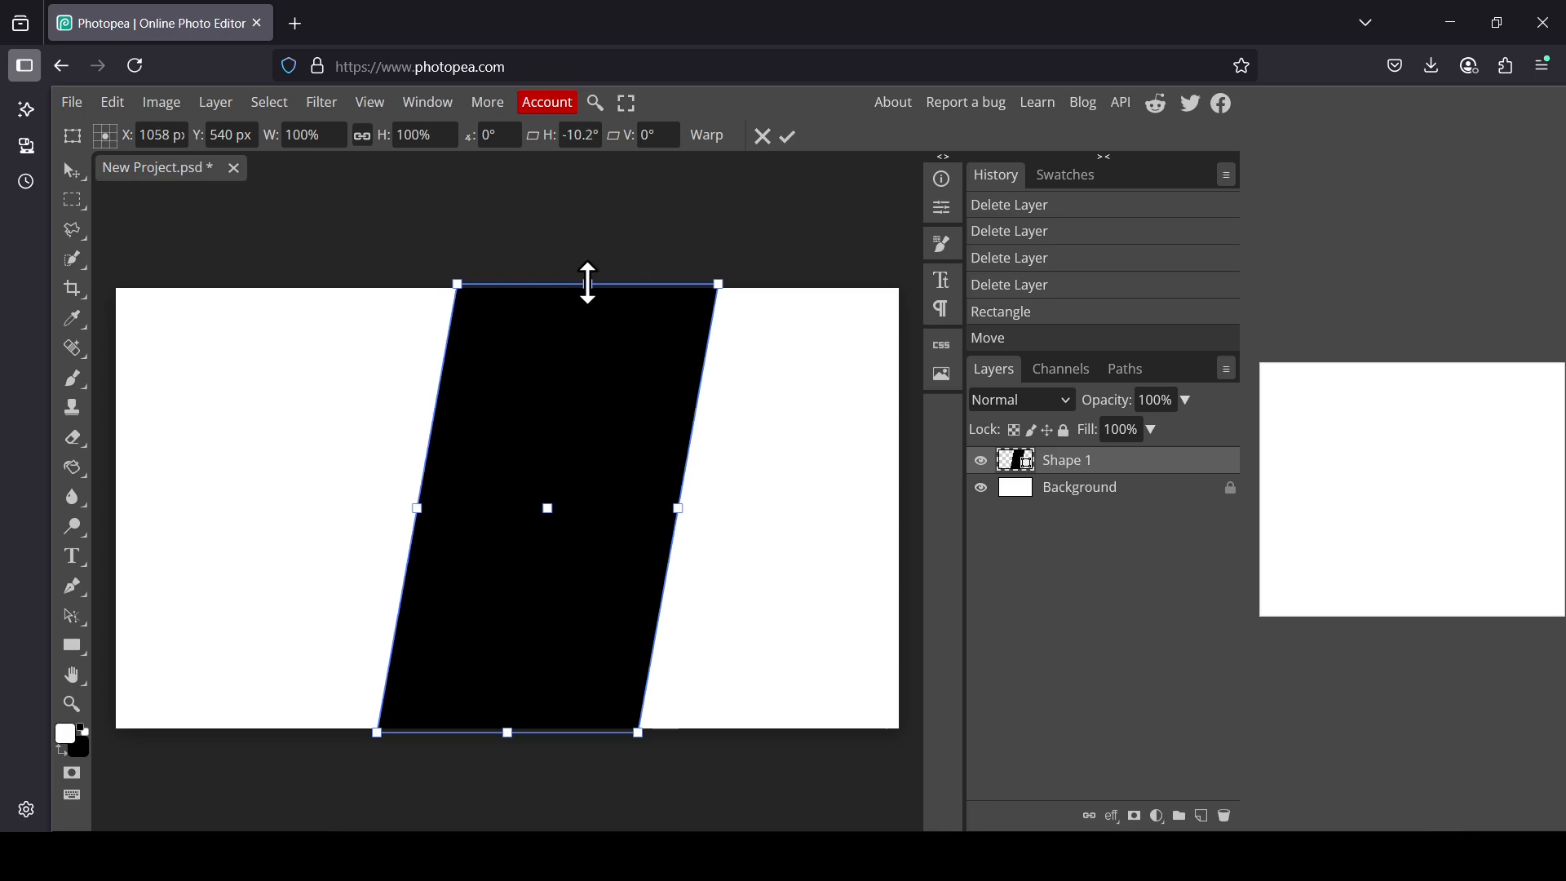
pyautogui.click(789, 137)
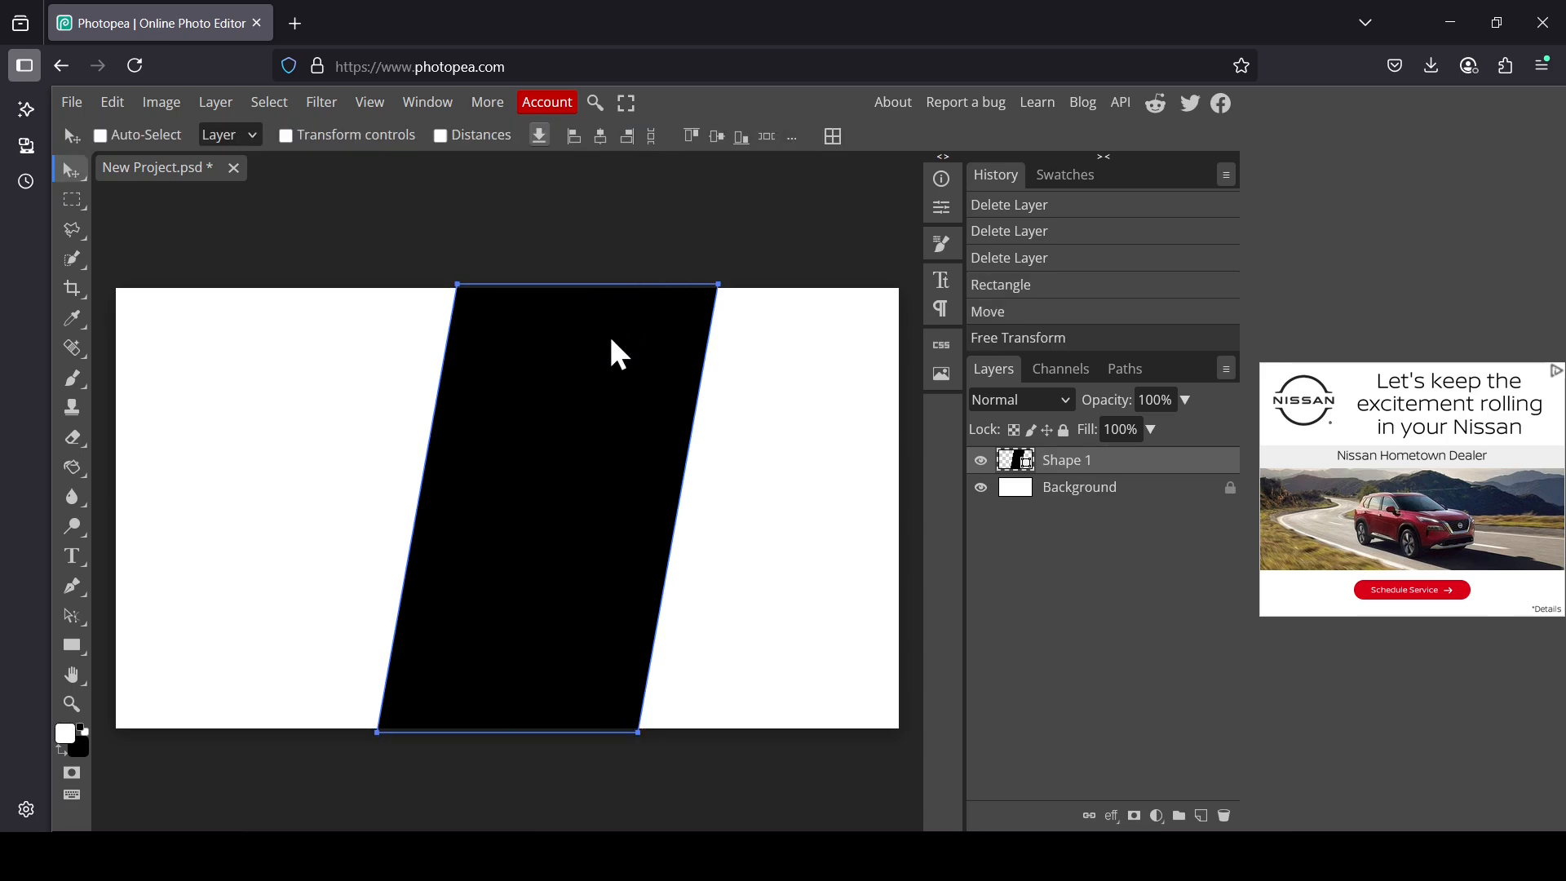
pyautogui.moveTo(611, 340); pyautogui.dragTo(569, 341)
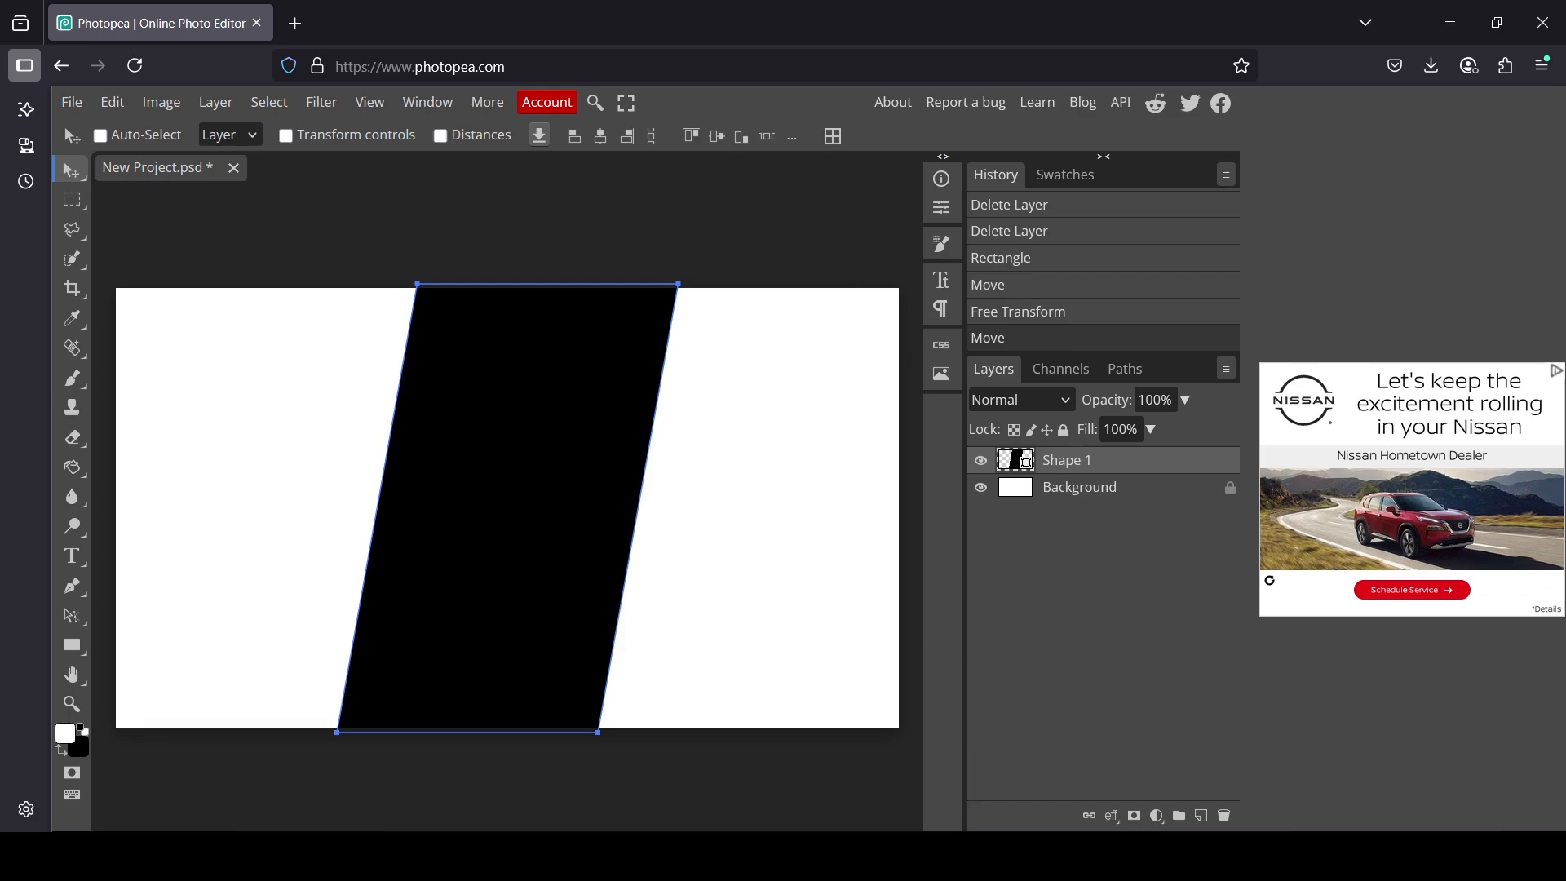
# Step: Place the photo pexels-asadphoto-9080955.jpg from the file folder into the document and confirm its placement
pyautogui.hotkey('alt', 'Tab')
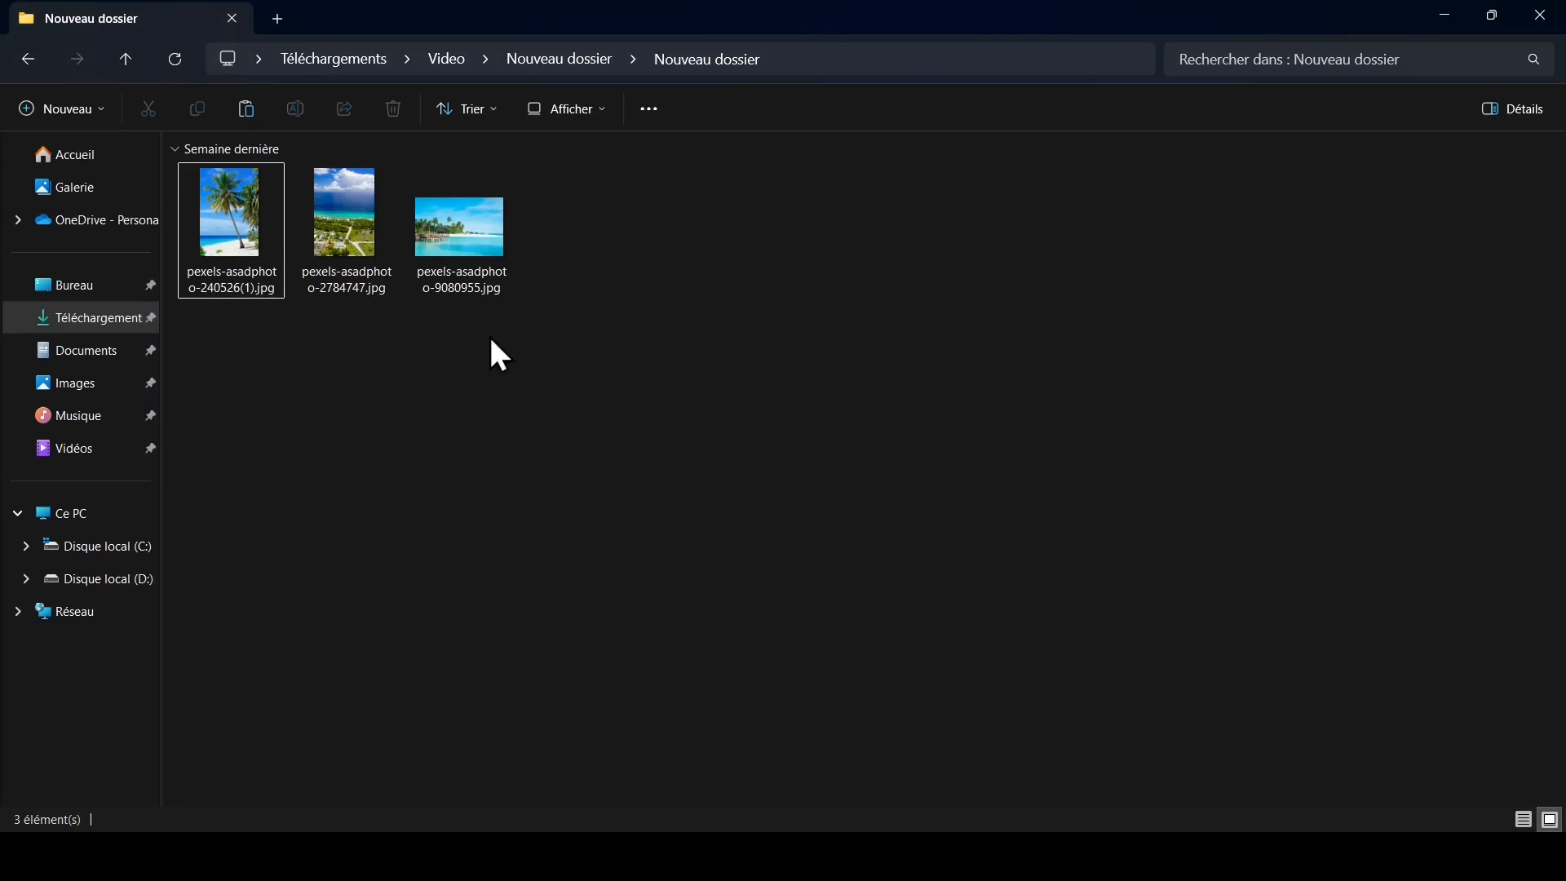
pyautogui.click(461, 277)
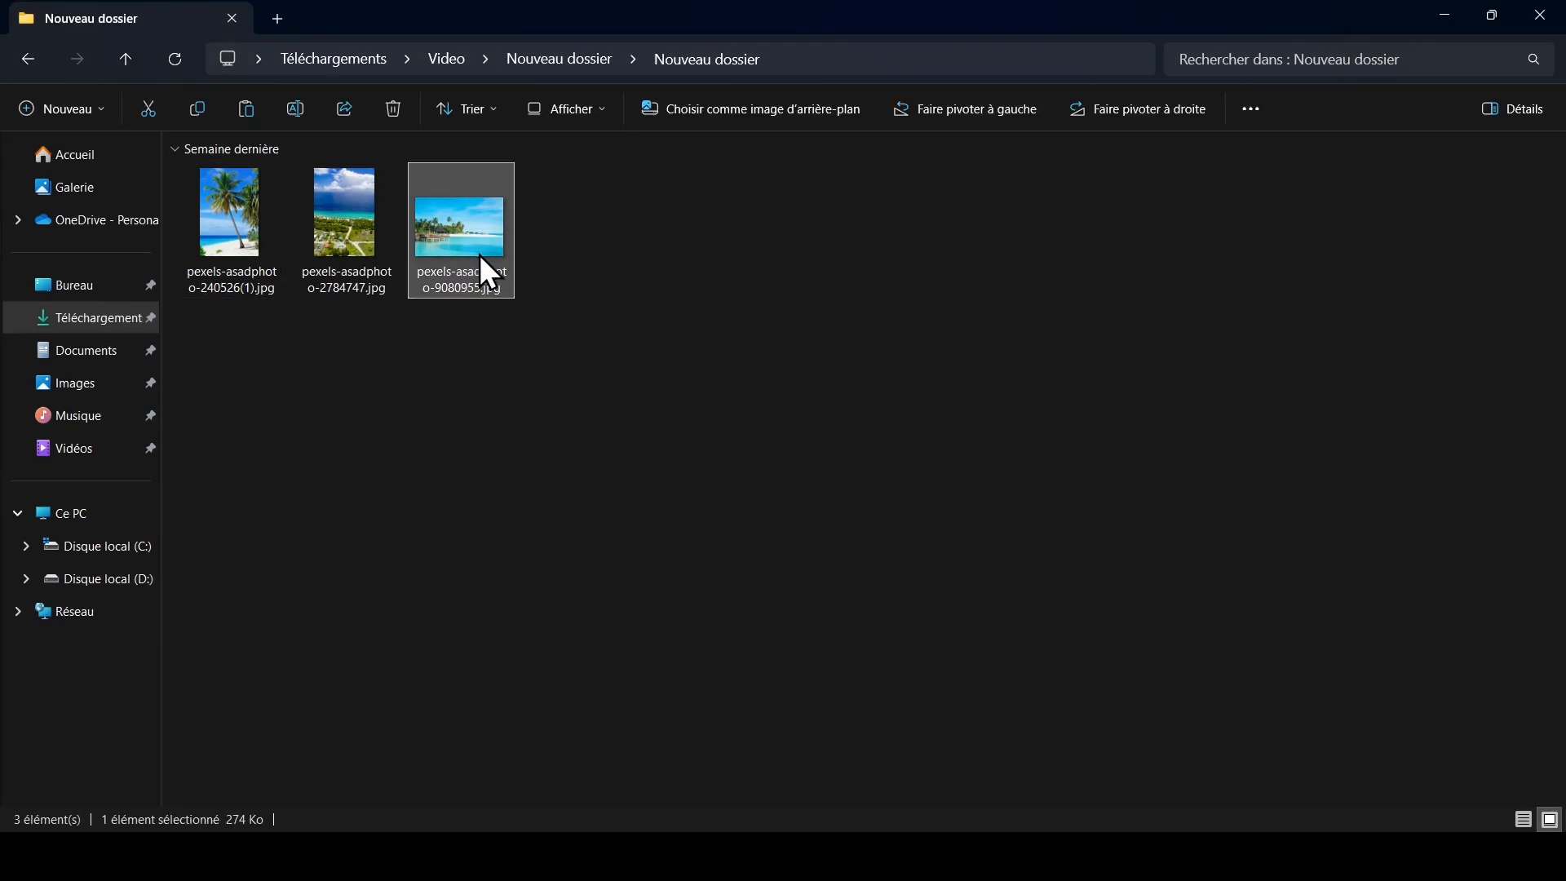
pyautogui.moveTo(480, 255); pyautogui.dragTo(1051, 461)
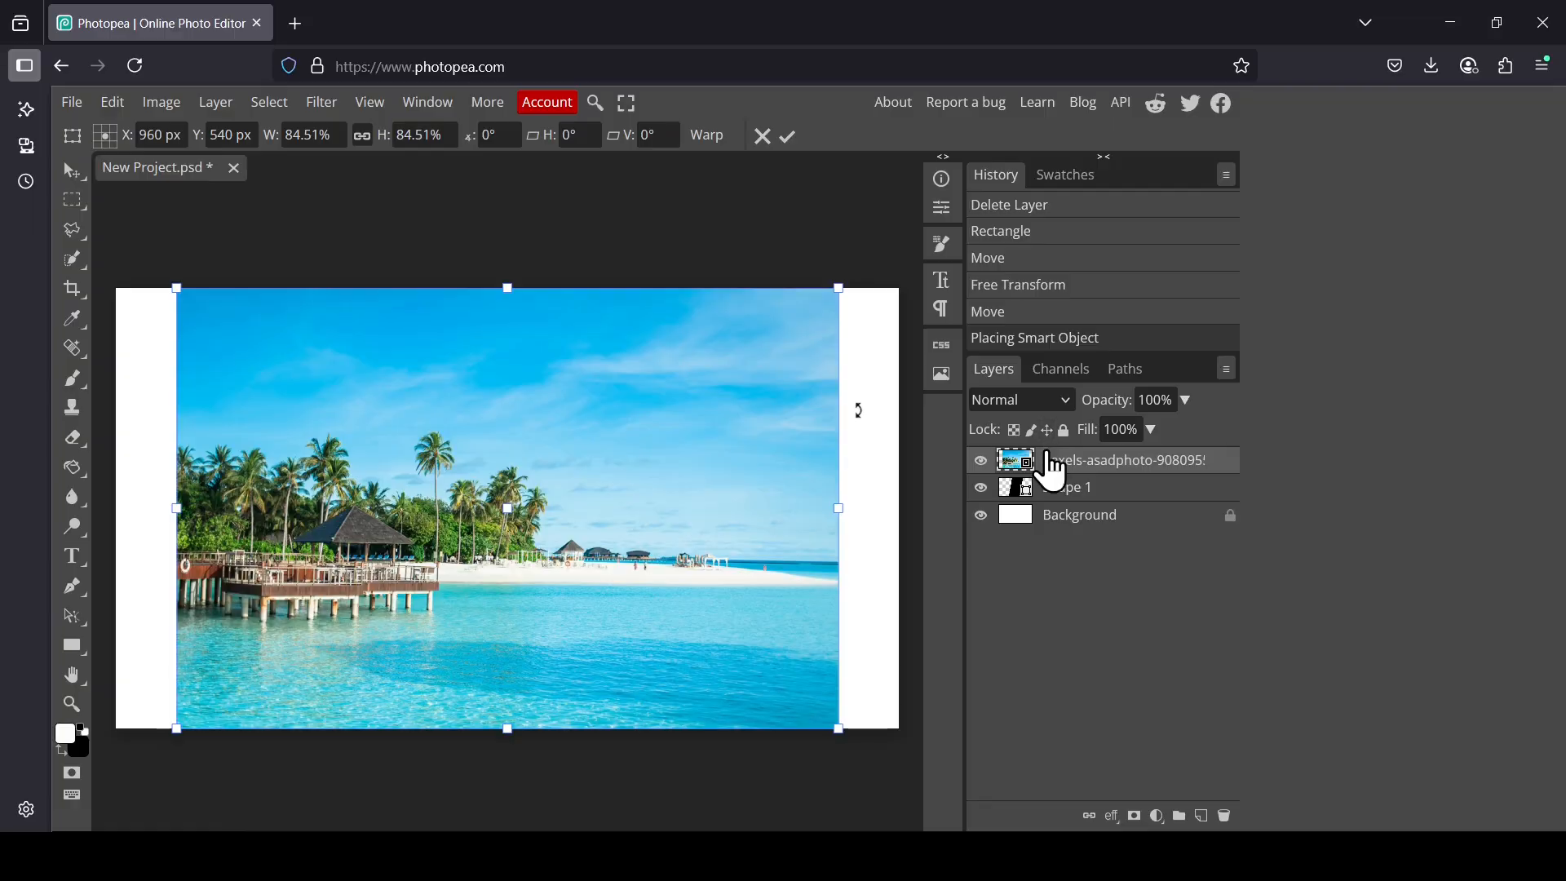
pyautogui.click(981, 461)
pyautogui.click(981, 461)
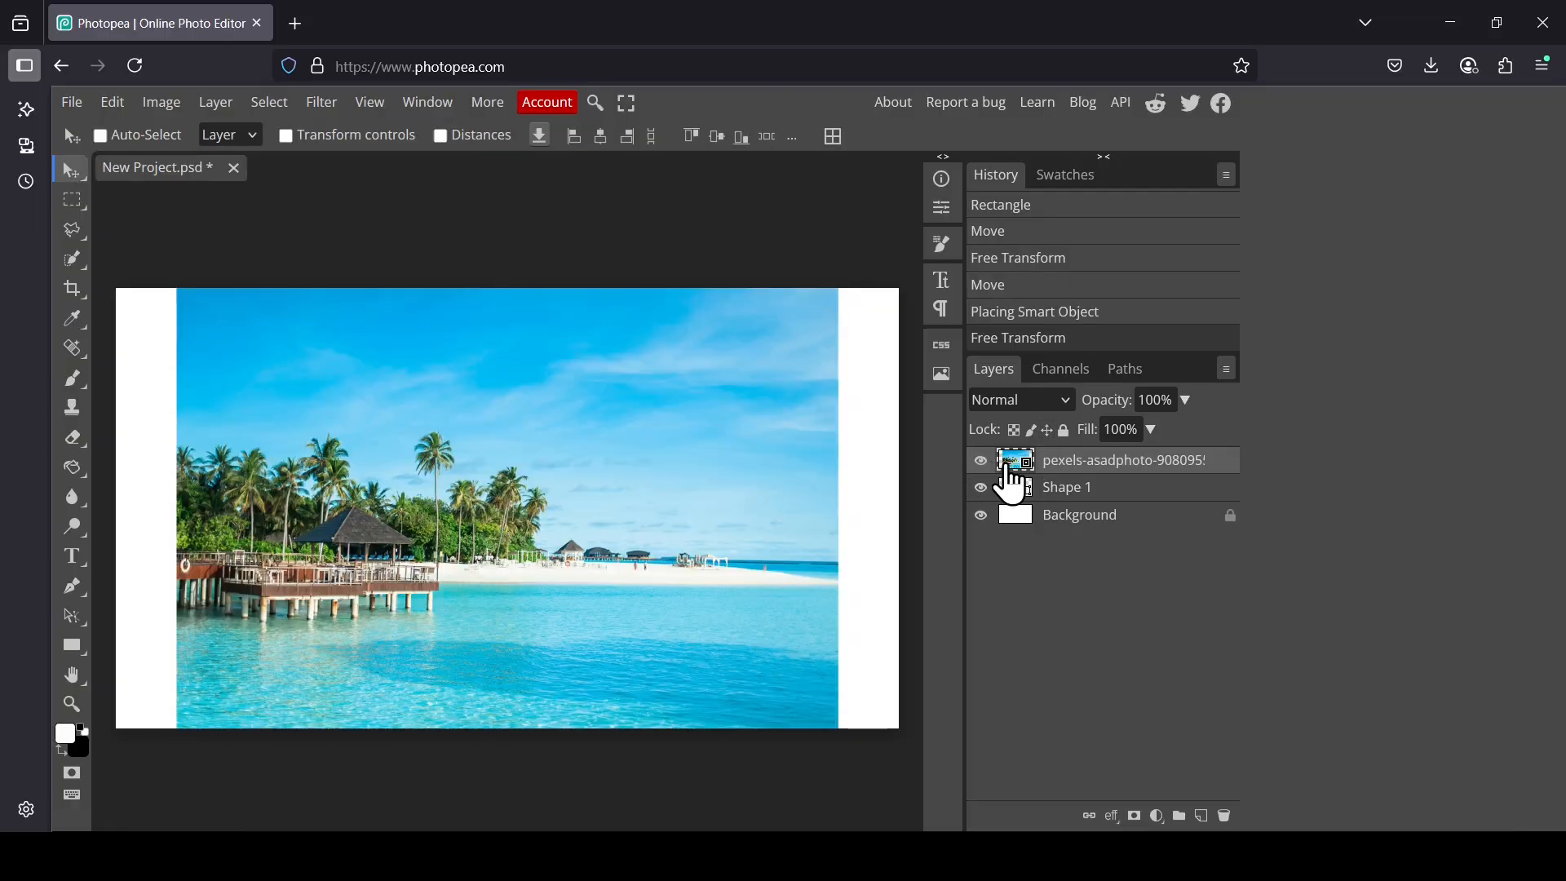
# Step: Clip the pier photo layer to the skewed shape as a clipping mask
pyautogui.rightClick(1011, 485)
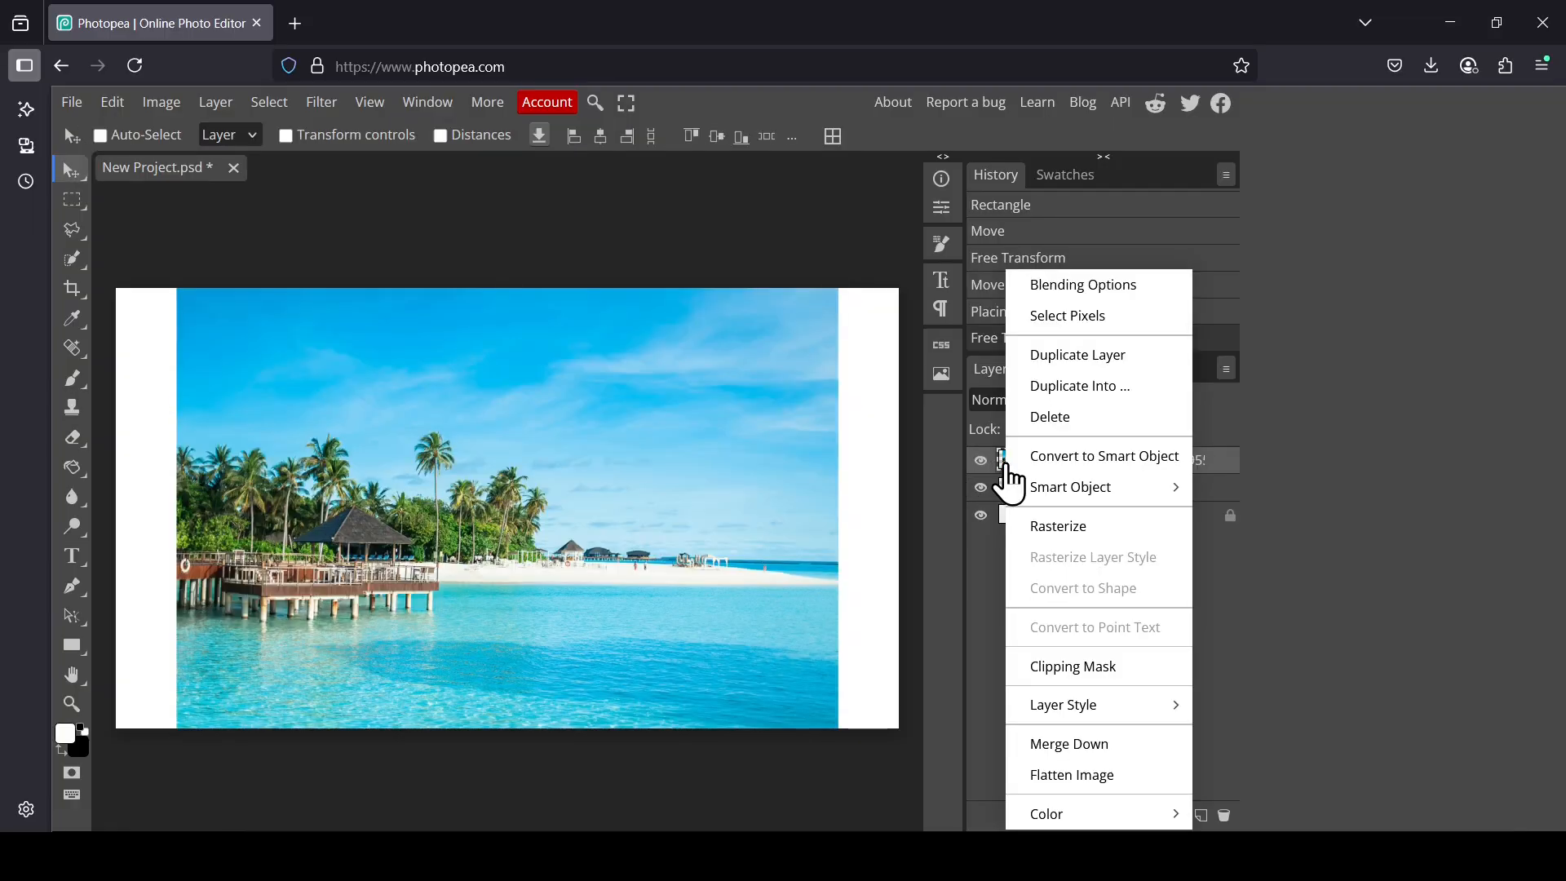
pyautogui.click(1091, 669)
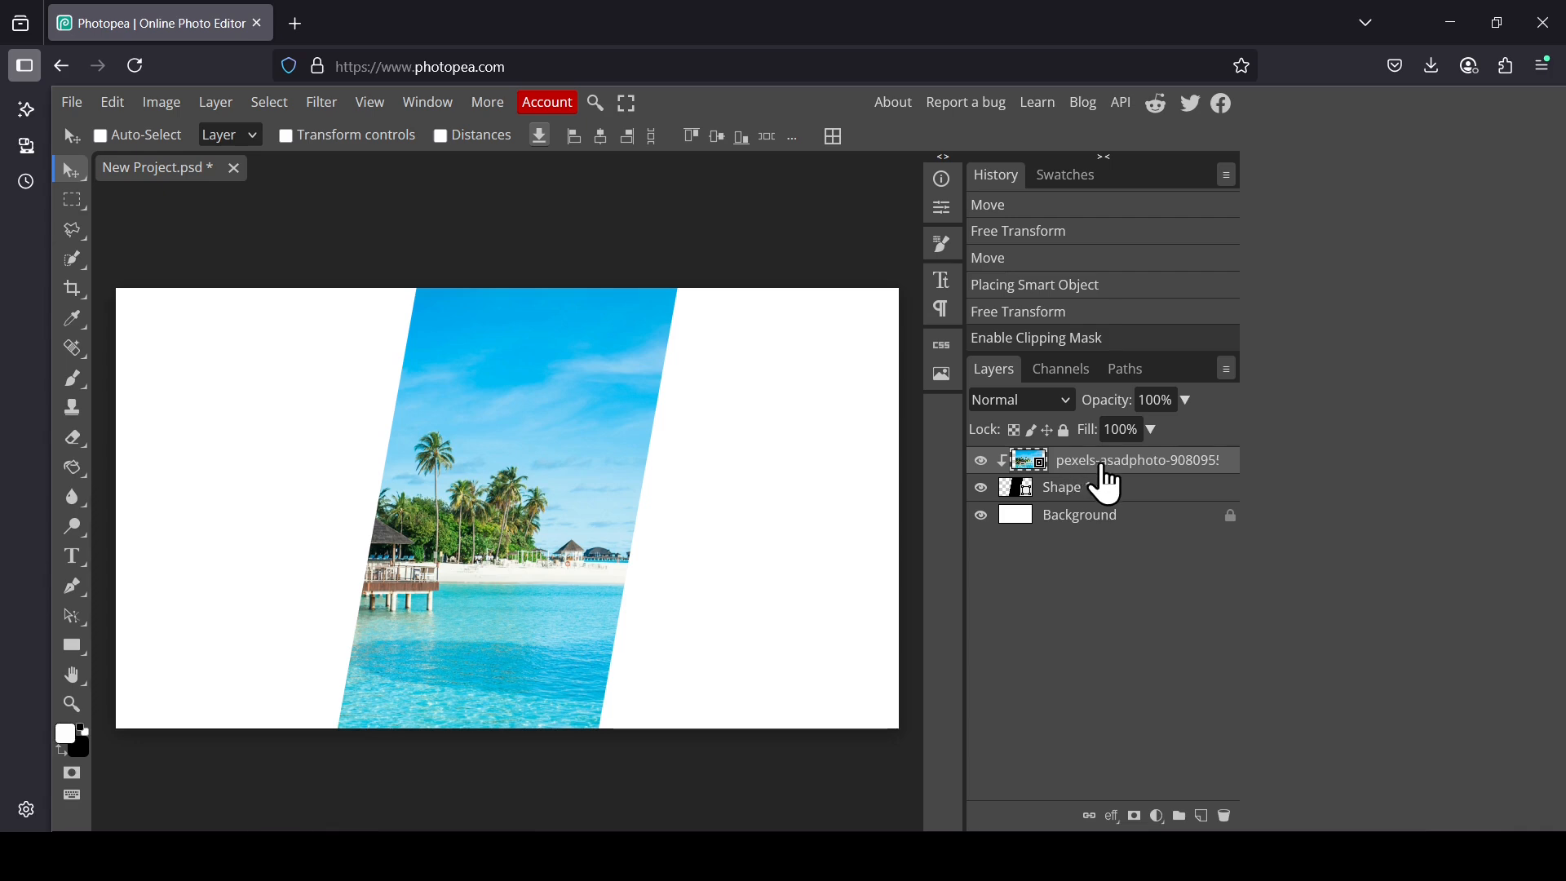
pyautogui.click(981, 461)
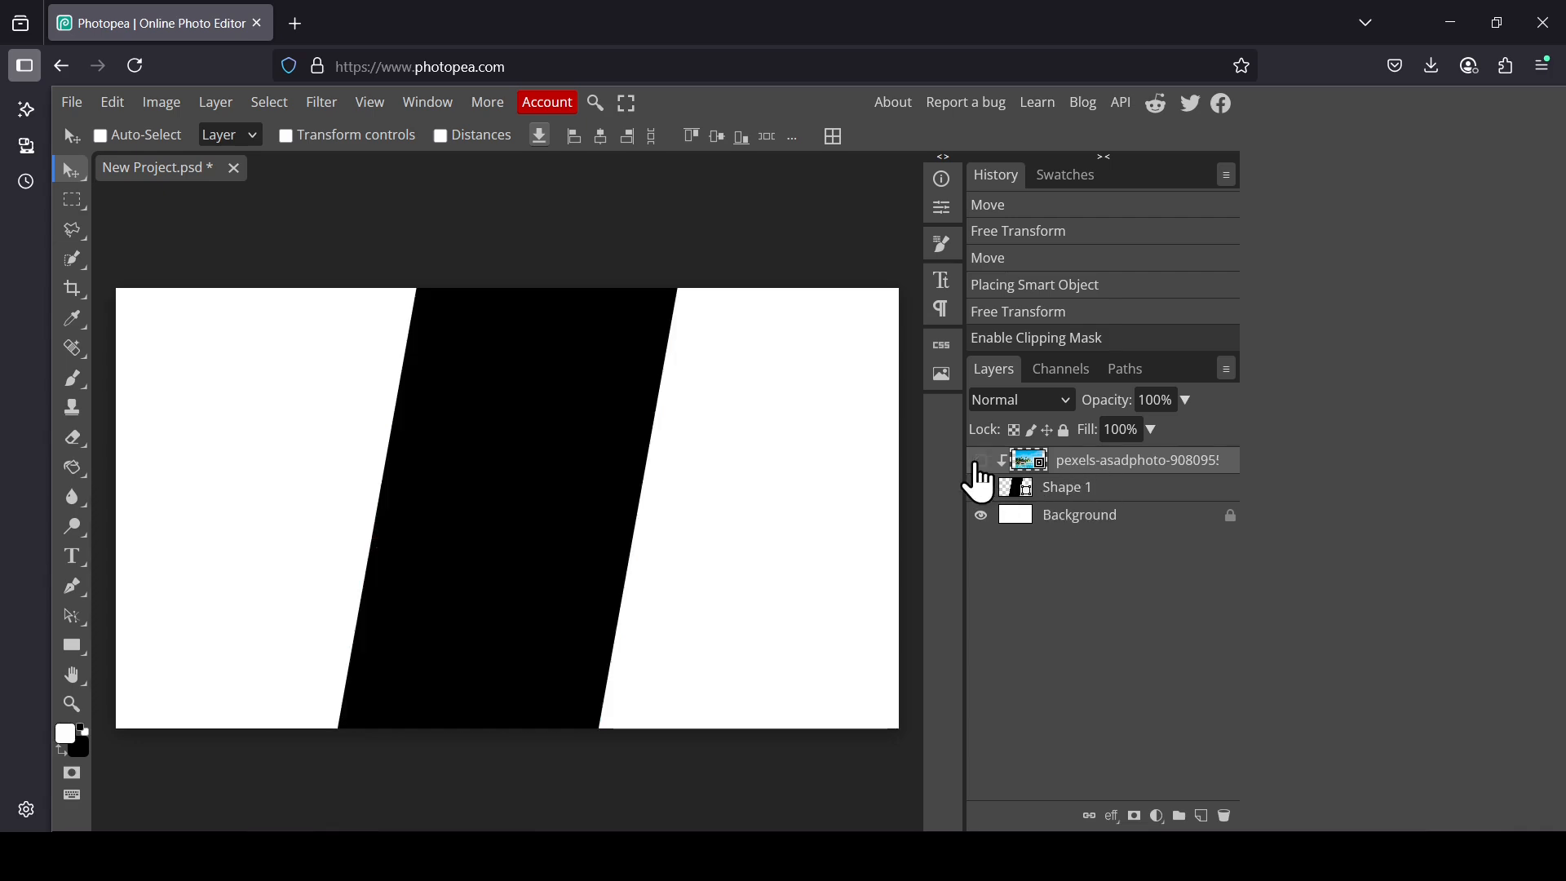
pyautogui.click(981, 461)
# Step: Shift the clipped pier photo right so the pier sits inside the slanted shape
pyautogui.moveTo(496, 462); pyautogui.dragTo(628, 460)
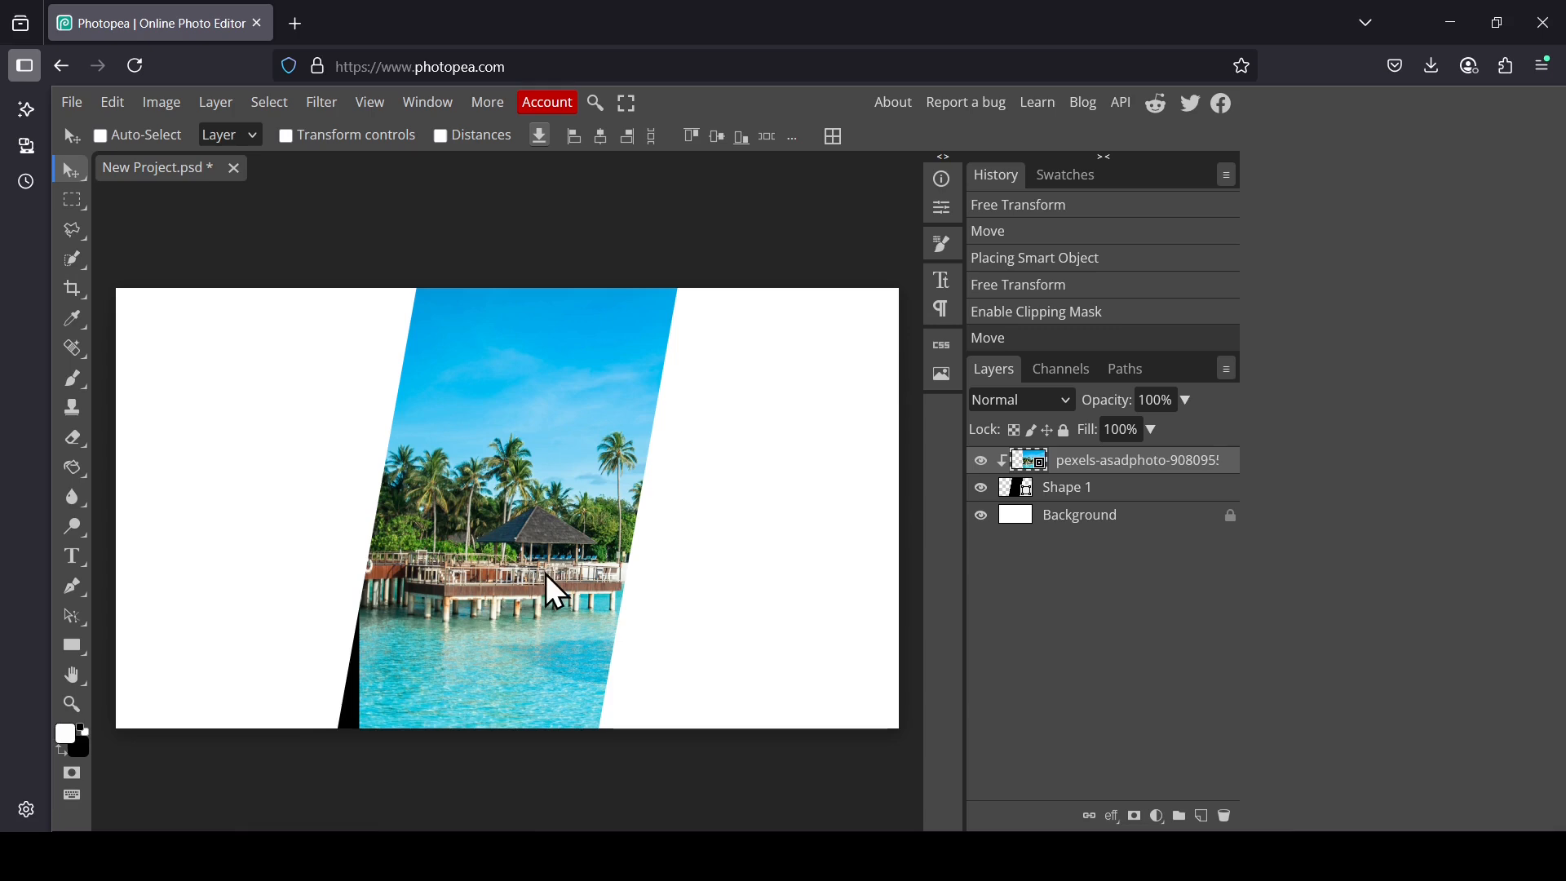
pyautogui.moveTo(546, 574); pyautogui.dragTo(520, 574)
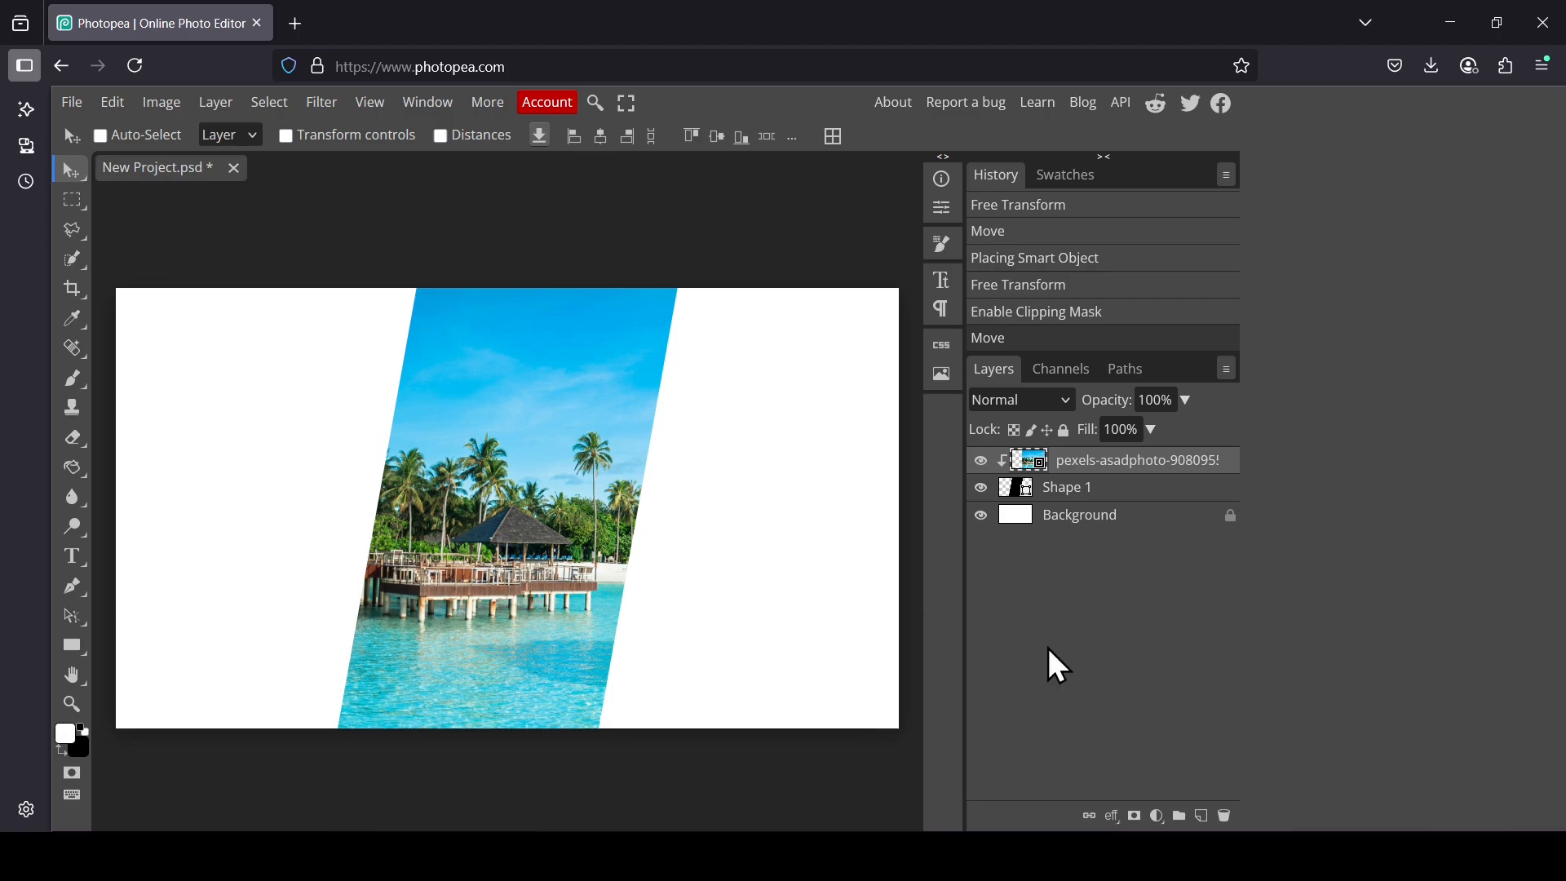
# Step: Place pexels-asadphoto-240526(1).jpg into the document and move its layer below the shape layer
pyautogui.hotkey('alt', 'Tab')
pyautogui.moveTo(257, 238); pyautogui.dragTo(640, 409)
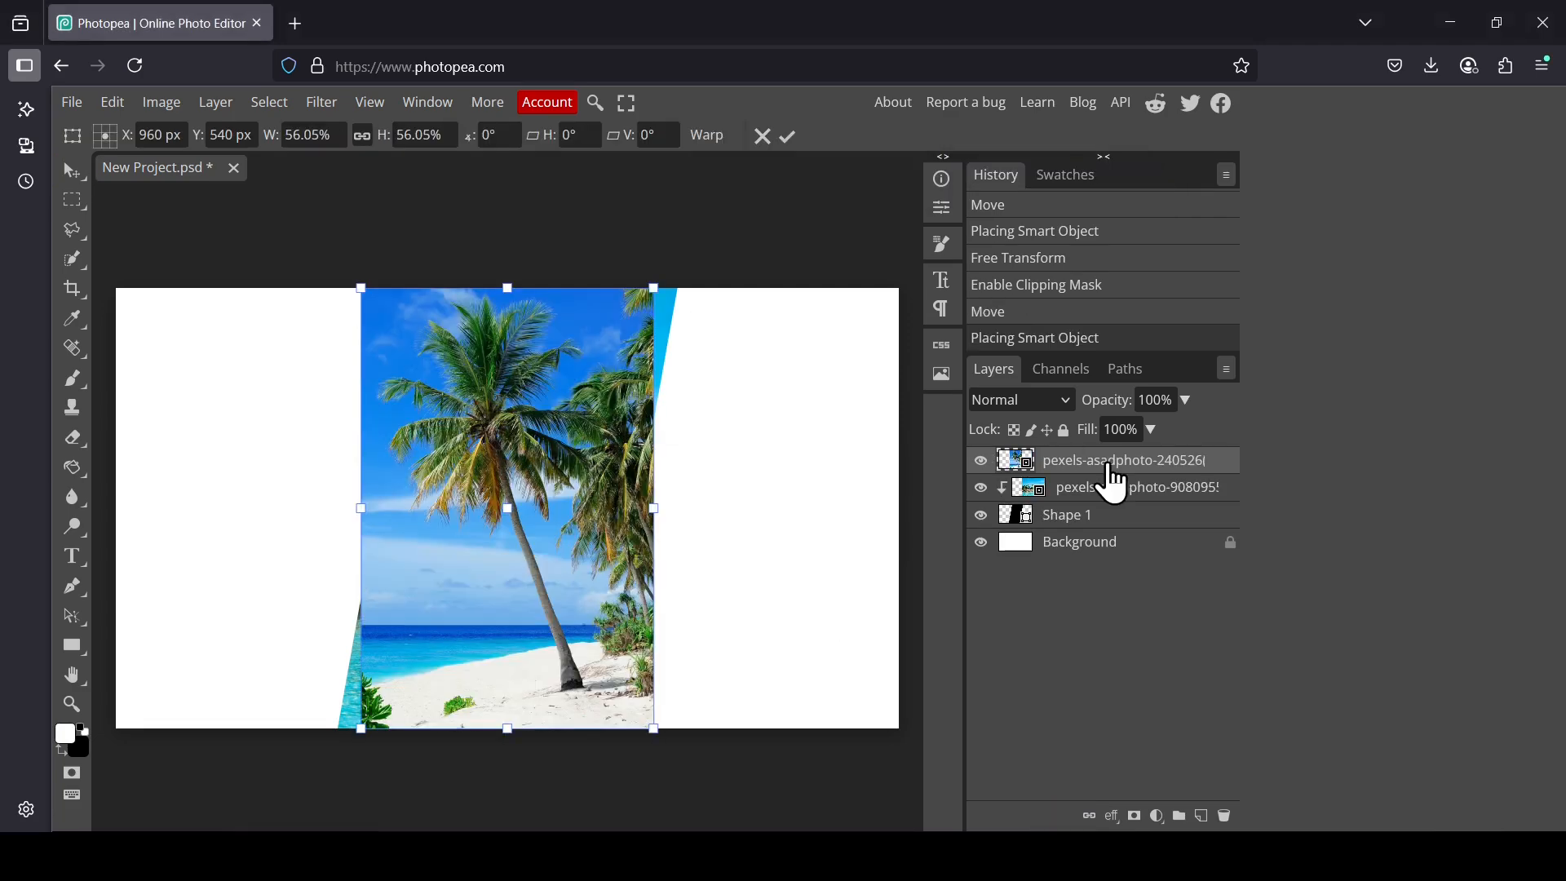
pyautogui.moveTo(1115, 481); pyautogui.dragTo(1108, 539)
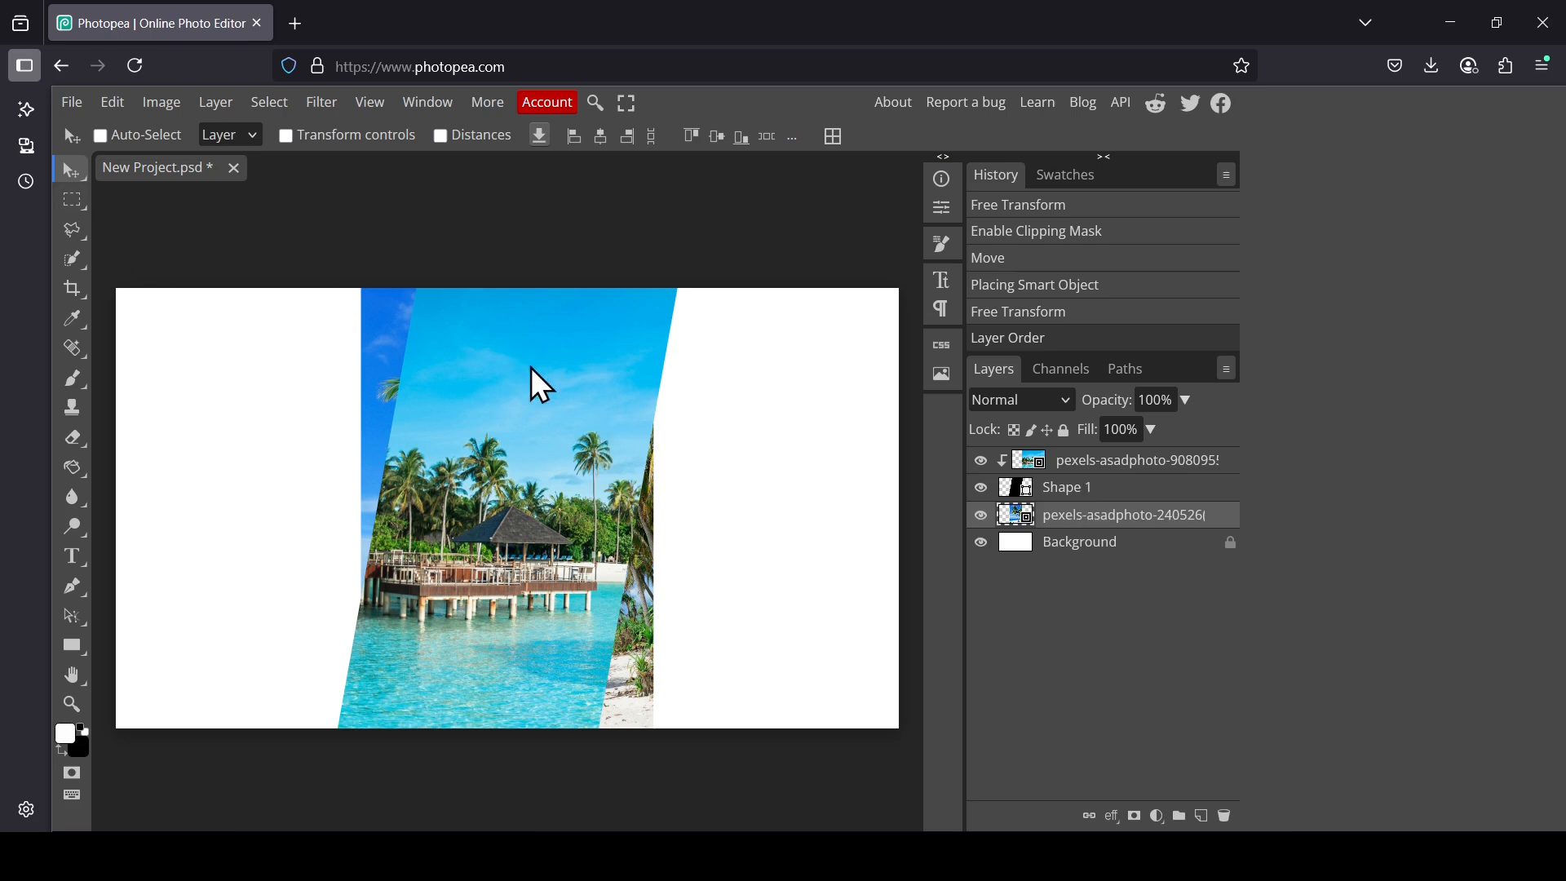
# Step: Move the palm photo to the canvas's right side and enlarge it with transform controls to fill that area
pyautogui.moveTo(531, 367); pyautogui.dragTo(791, 368)
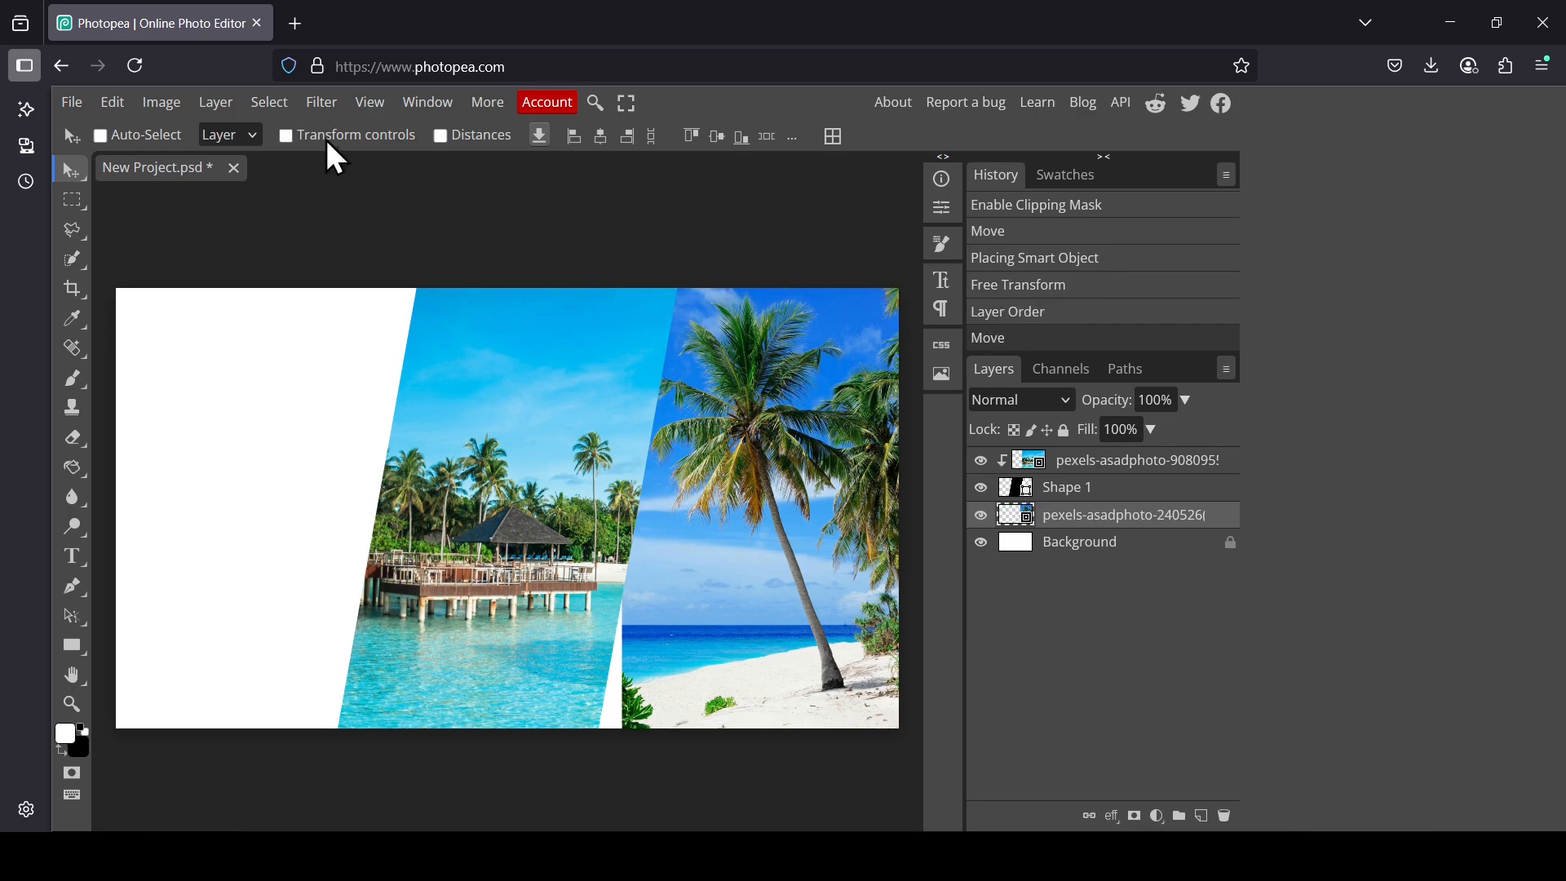
pyautogui.click(368, 137)
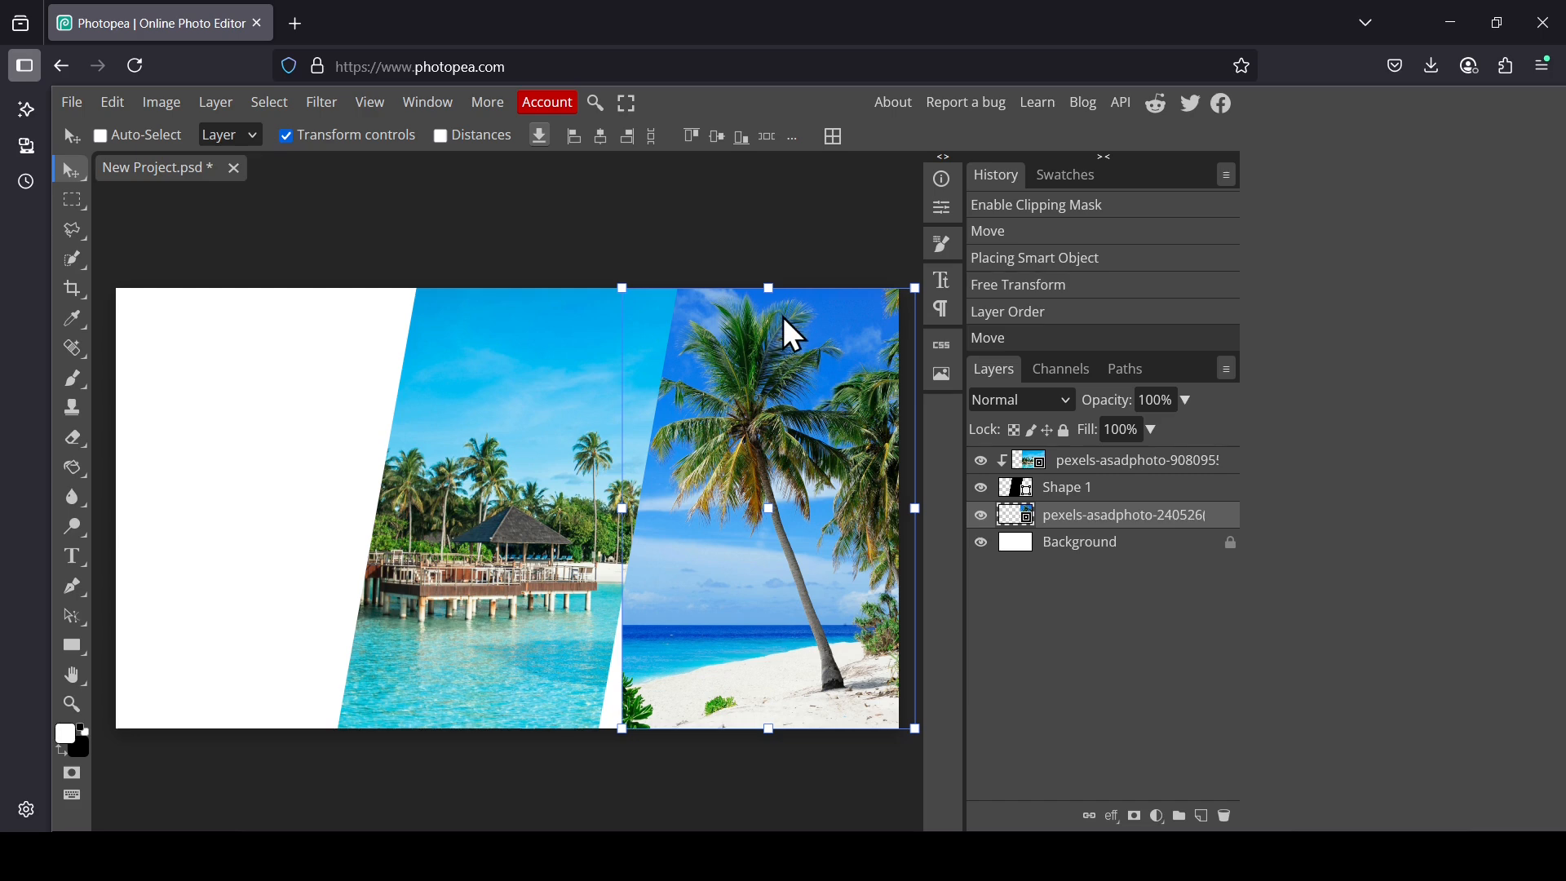
pyautogui.moveTo(769, 289); pyautogui.dragTo(791, 231)
pyautogui.moveTo(792, 420); pyautogui.dragTo(773, 463)
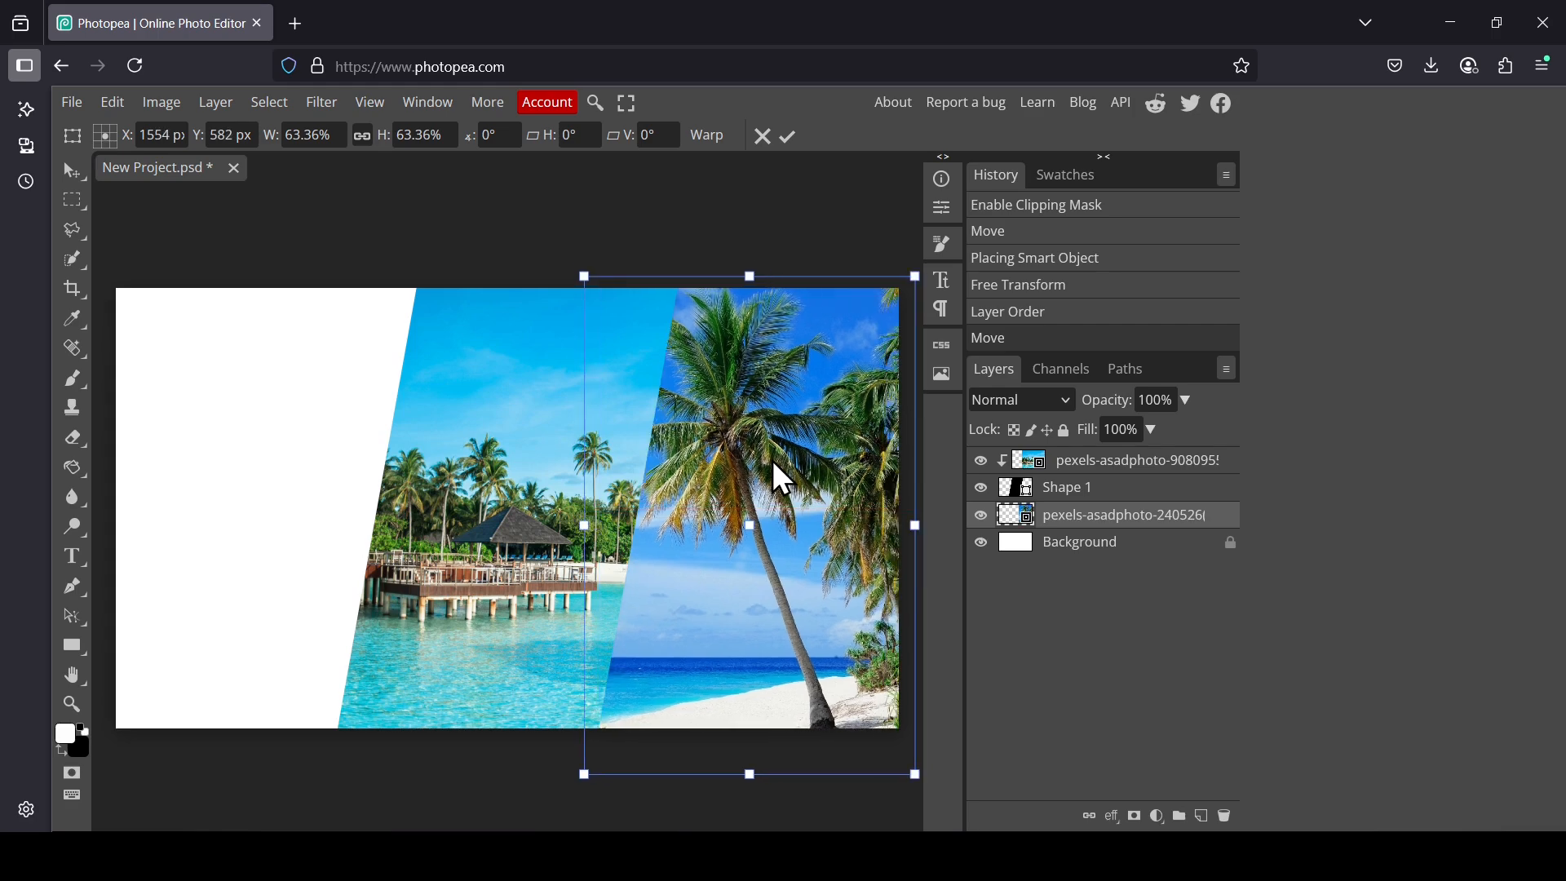
pyautogui.click(789, 136)
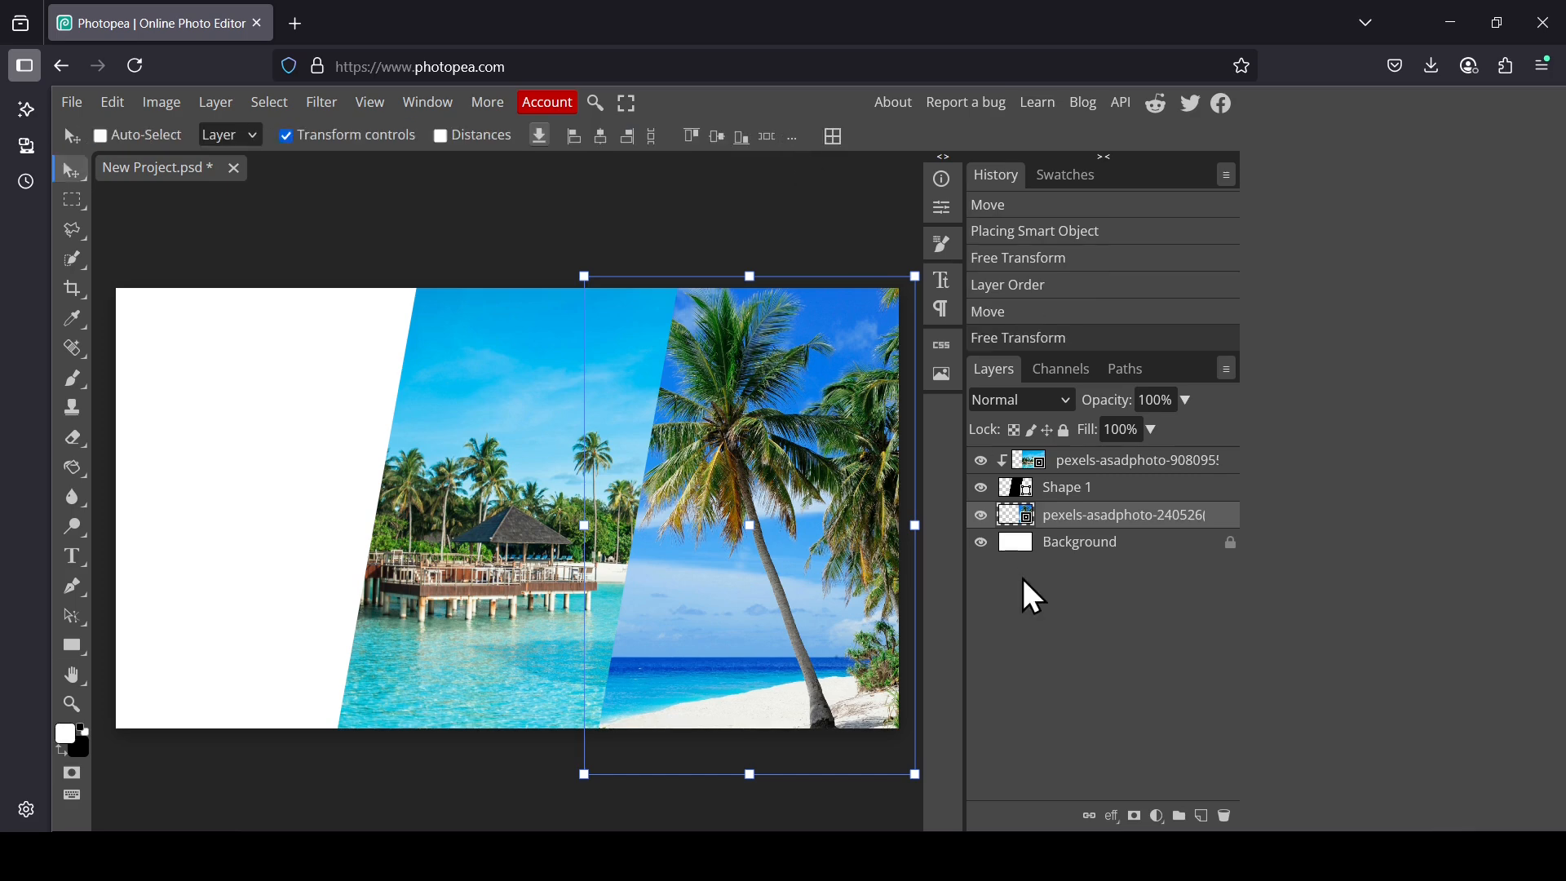
pyautogui.click(956, 855)
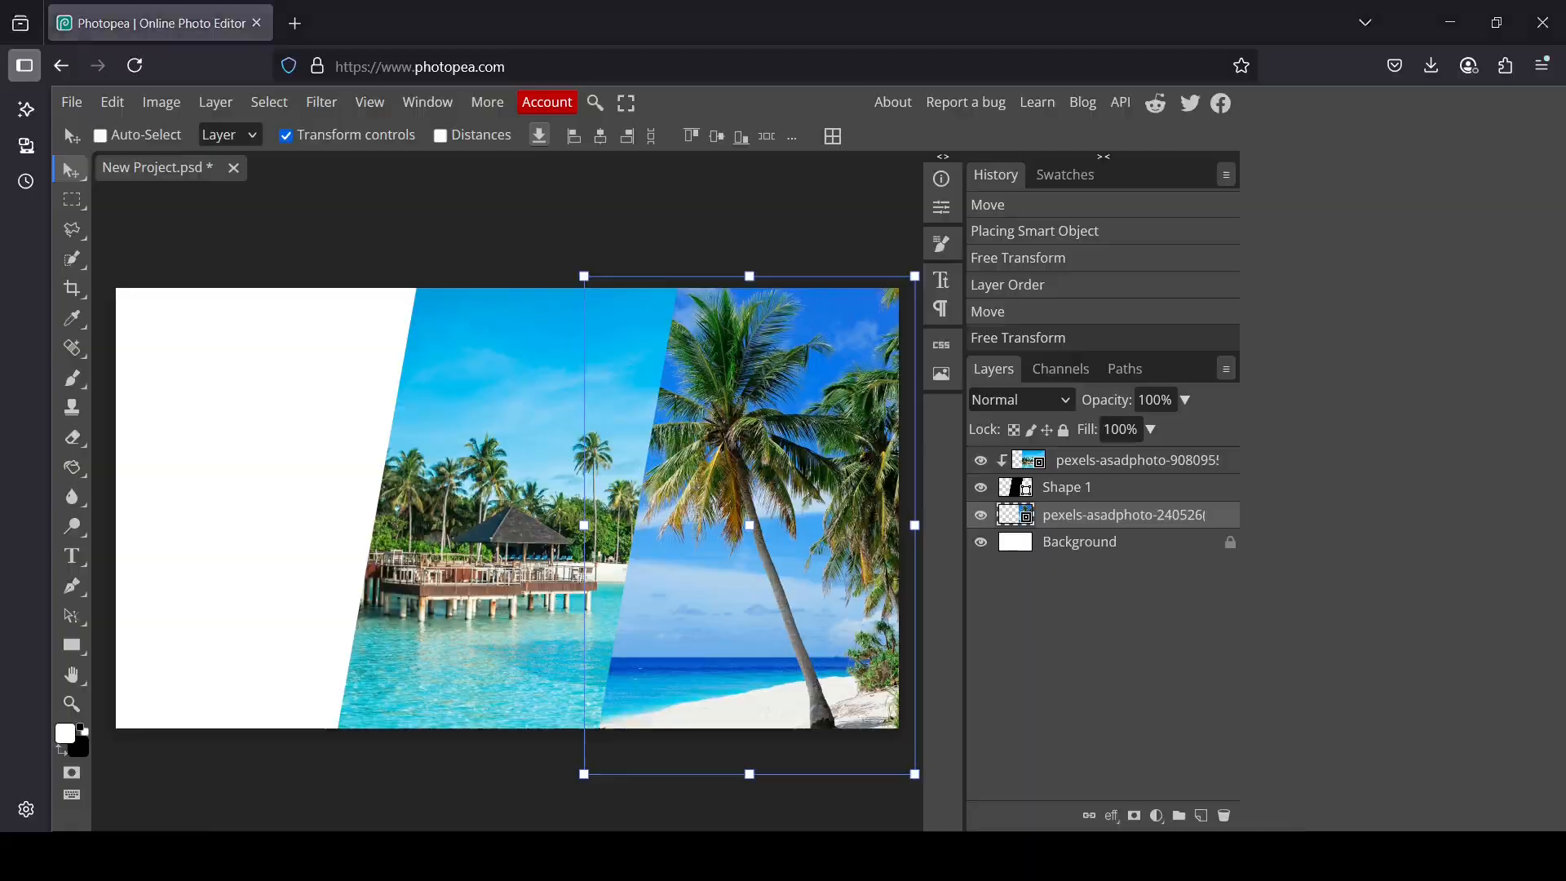
# Step: Place pexels-asadphoto-2784747.jpg into the document from the file folder
pyautogui.click(473, 248)
pyautogui.moveTo(351, 242); pyautogui.dragTo(860, 596)
pyautogui.moveTo(1061, 873); pyautogui.dragTo(624, 451)
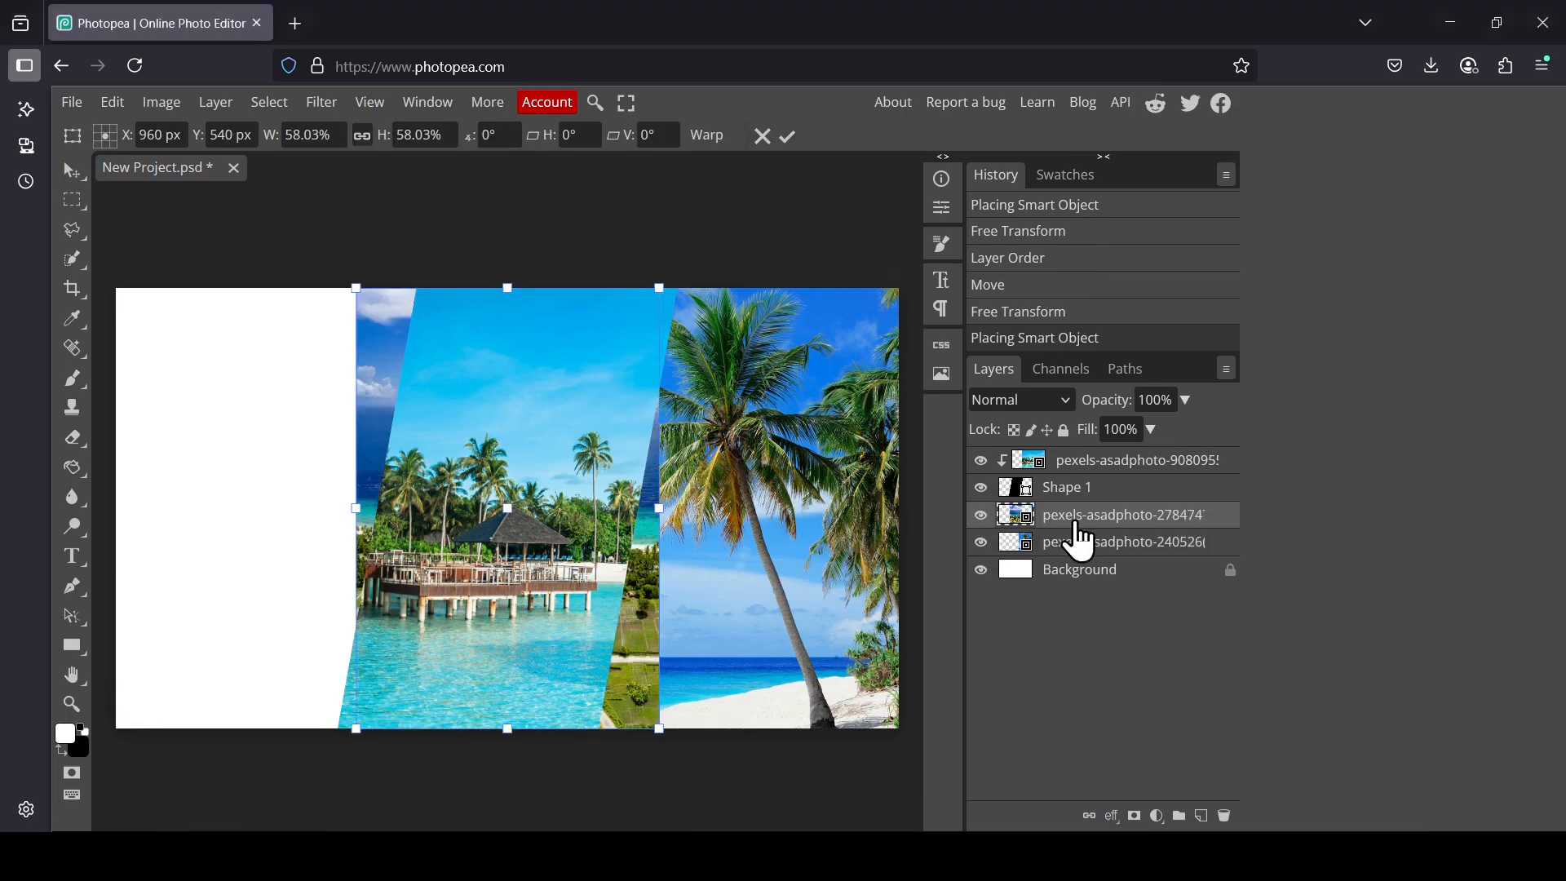
# Step: Move the aerial photo layer to the bottom of the photo stack and shift the image to the canvas's left side
pyautogui.moveTo(1081, 540); pyautogui.dragTo(1089, 569)
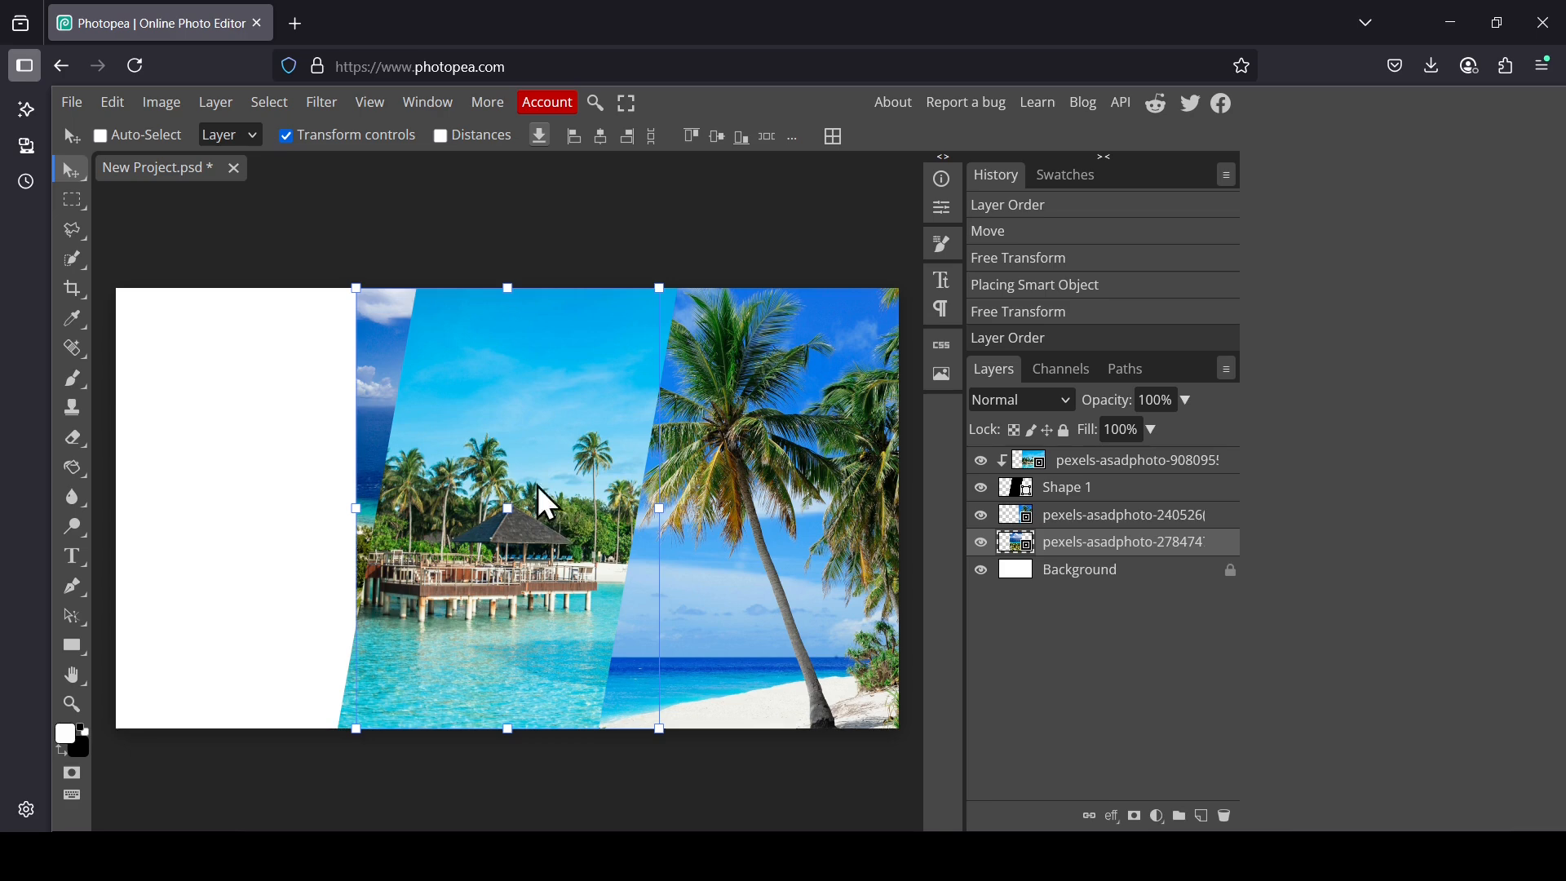
pyautogui.moveTo(454, 410); pyautogui.dragTo(209, 408)
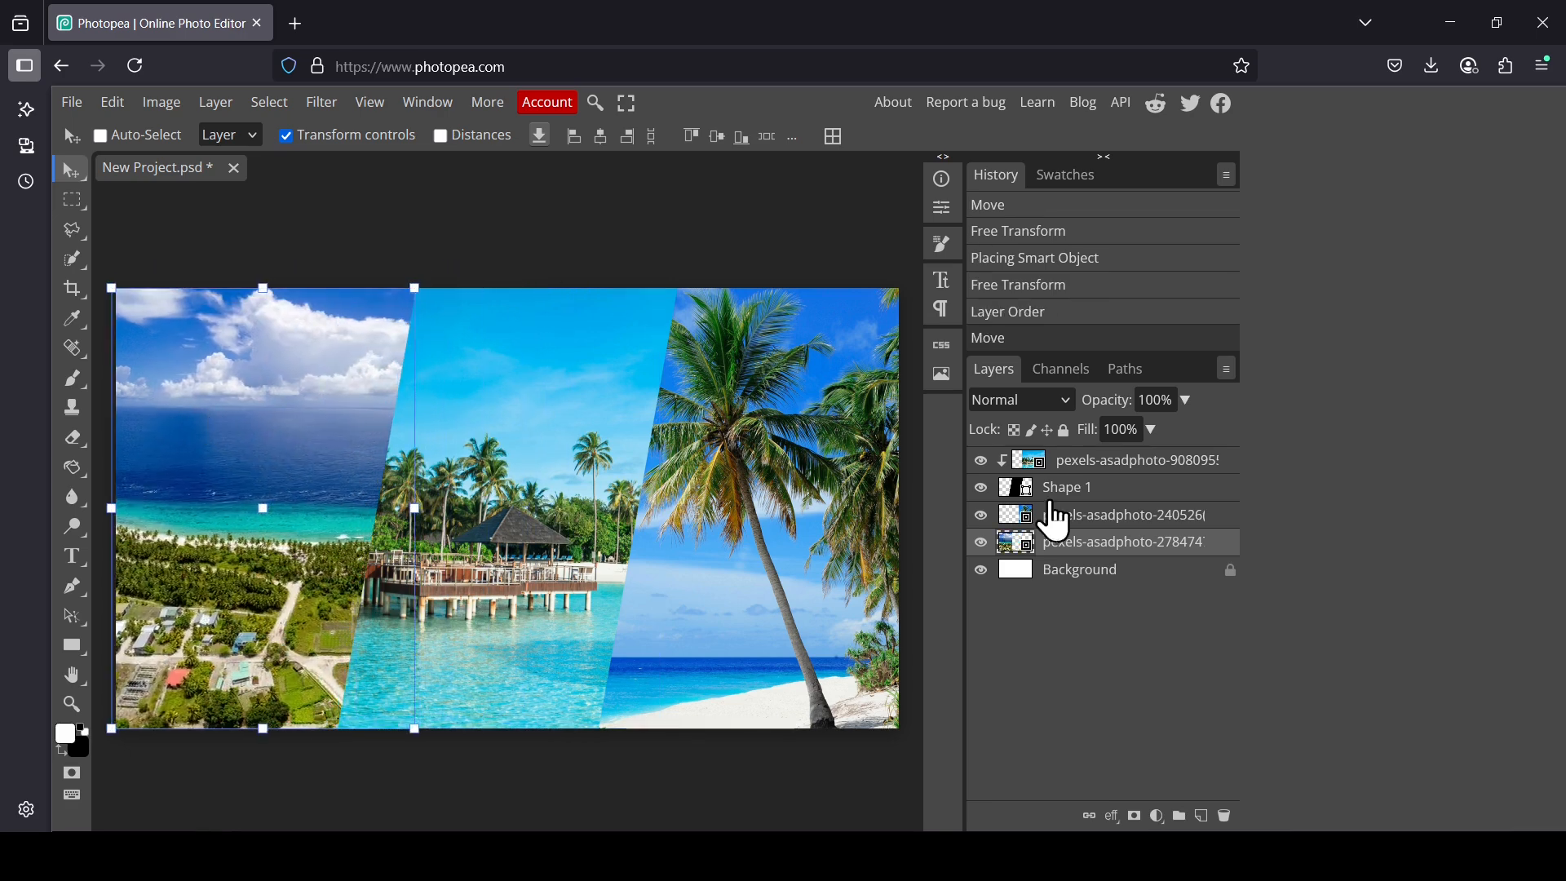
pyautogui.click(1071, 575)
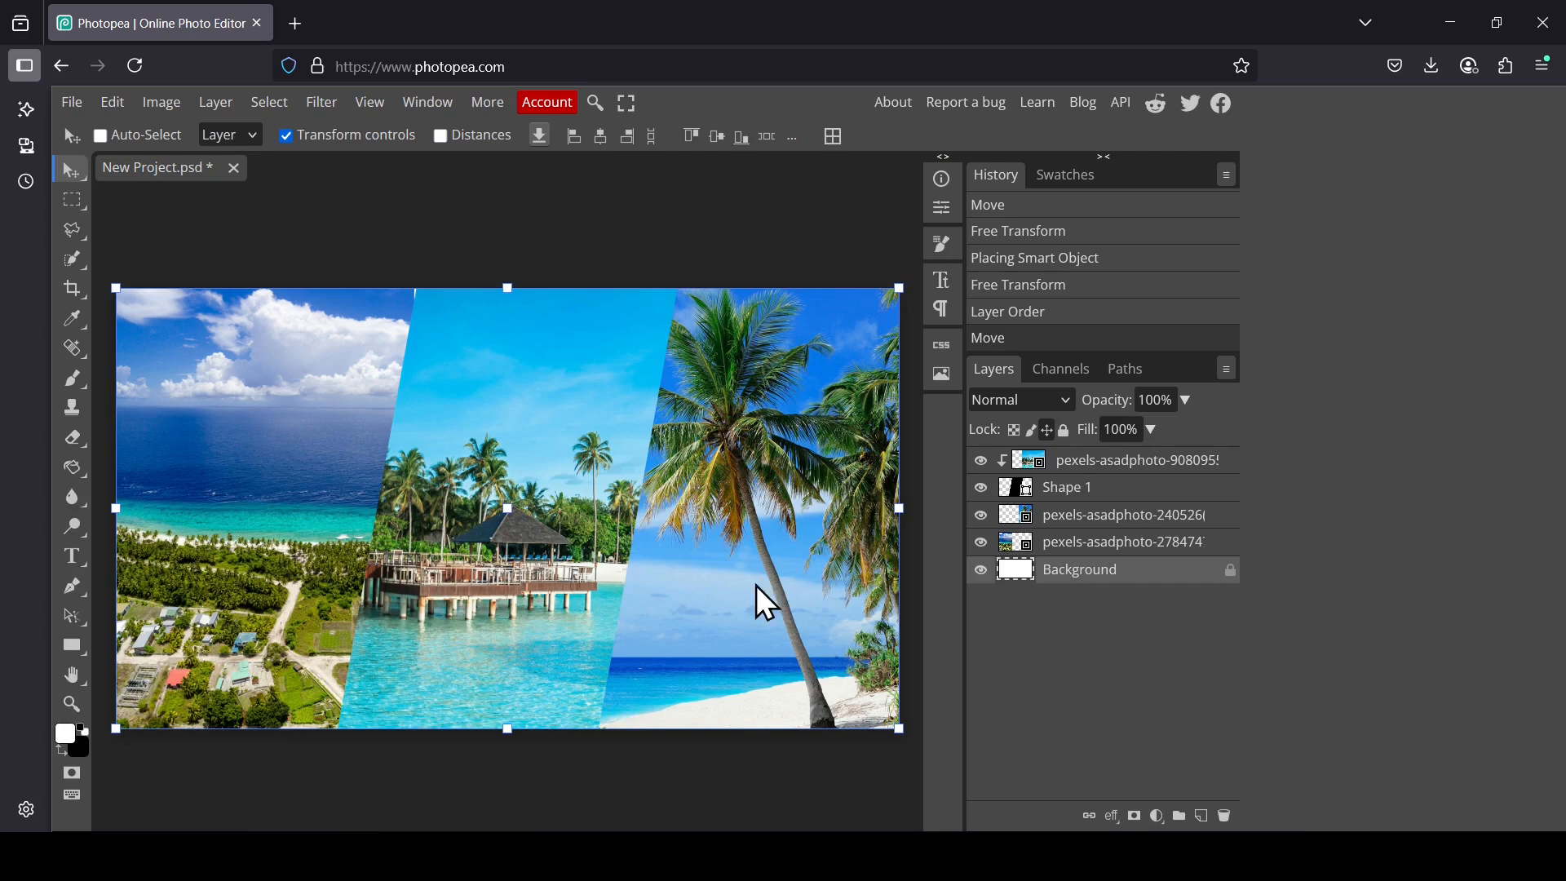
pyautogui.click(1063, 460)
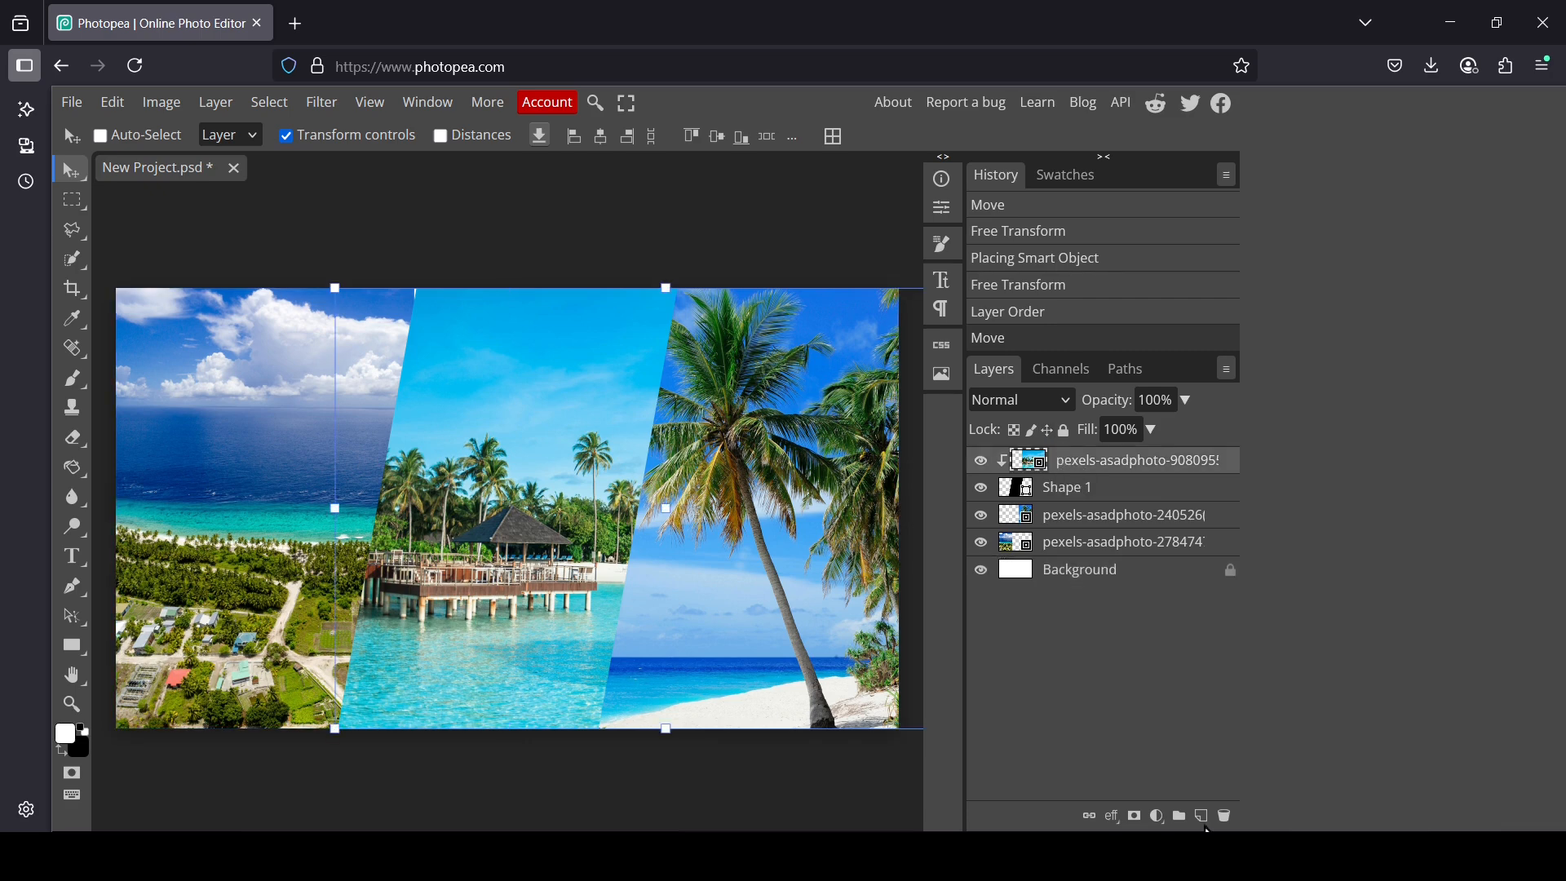
# Step: On a new layer, draw a thin white-filled vertical rectangle spanning the full canvas height near the middle
pyautogui.click(1206, 818)
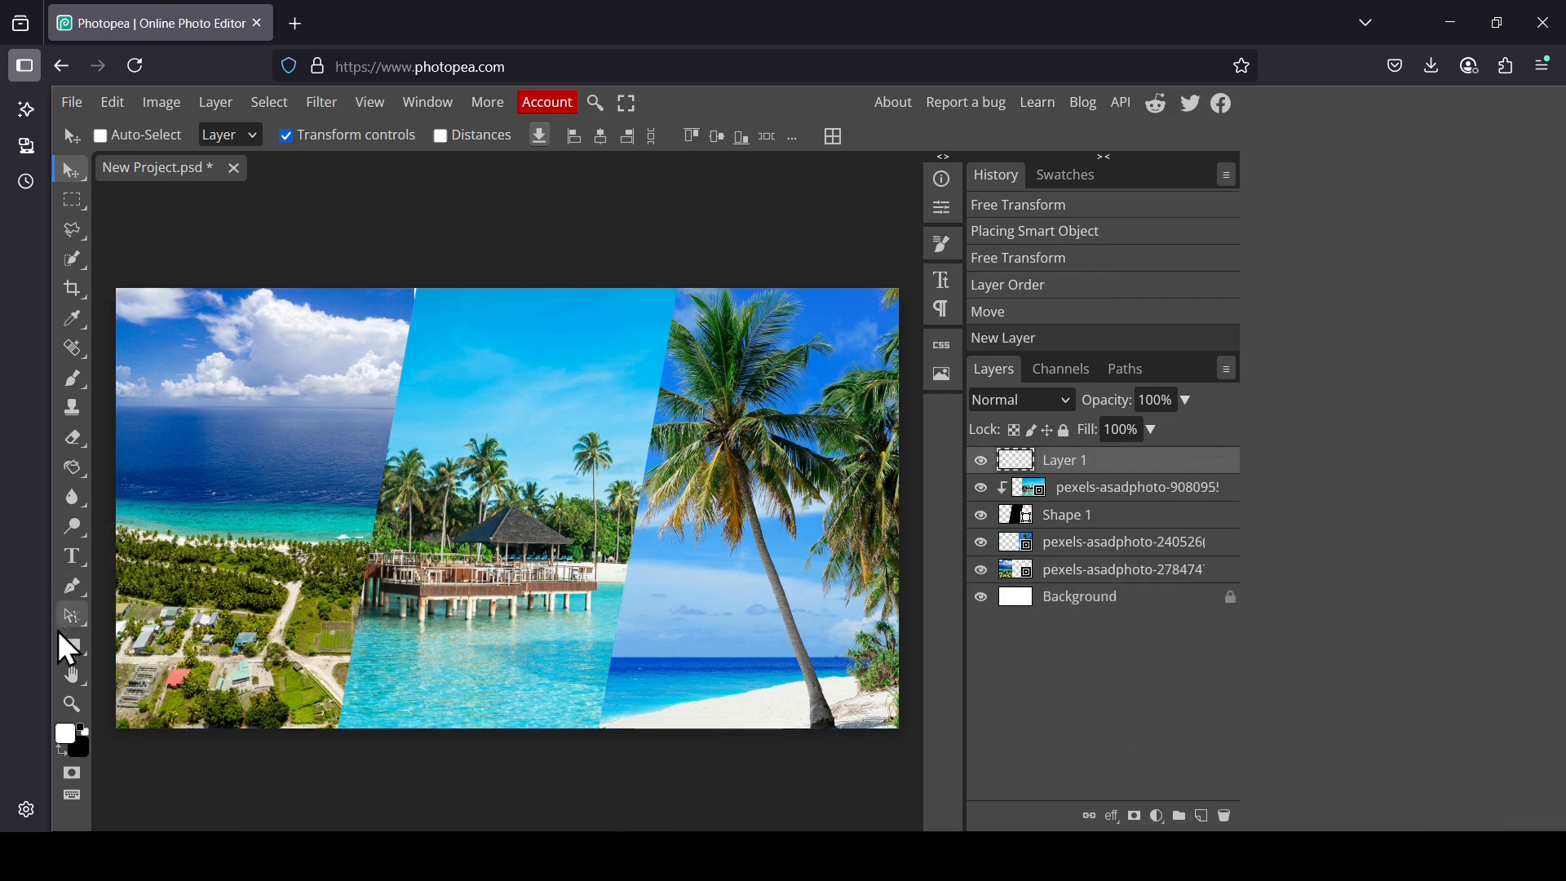
pyautogui.click(75, 649)
pyautogui.click(157, 649)
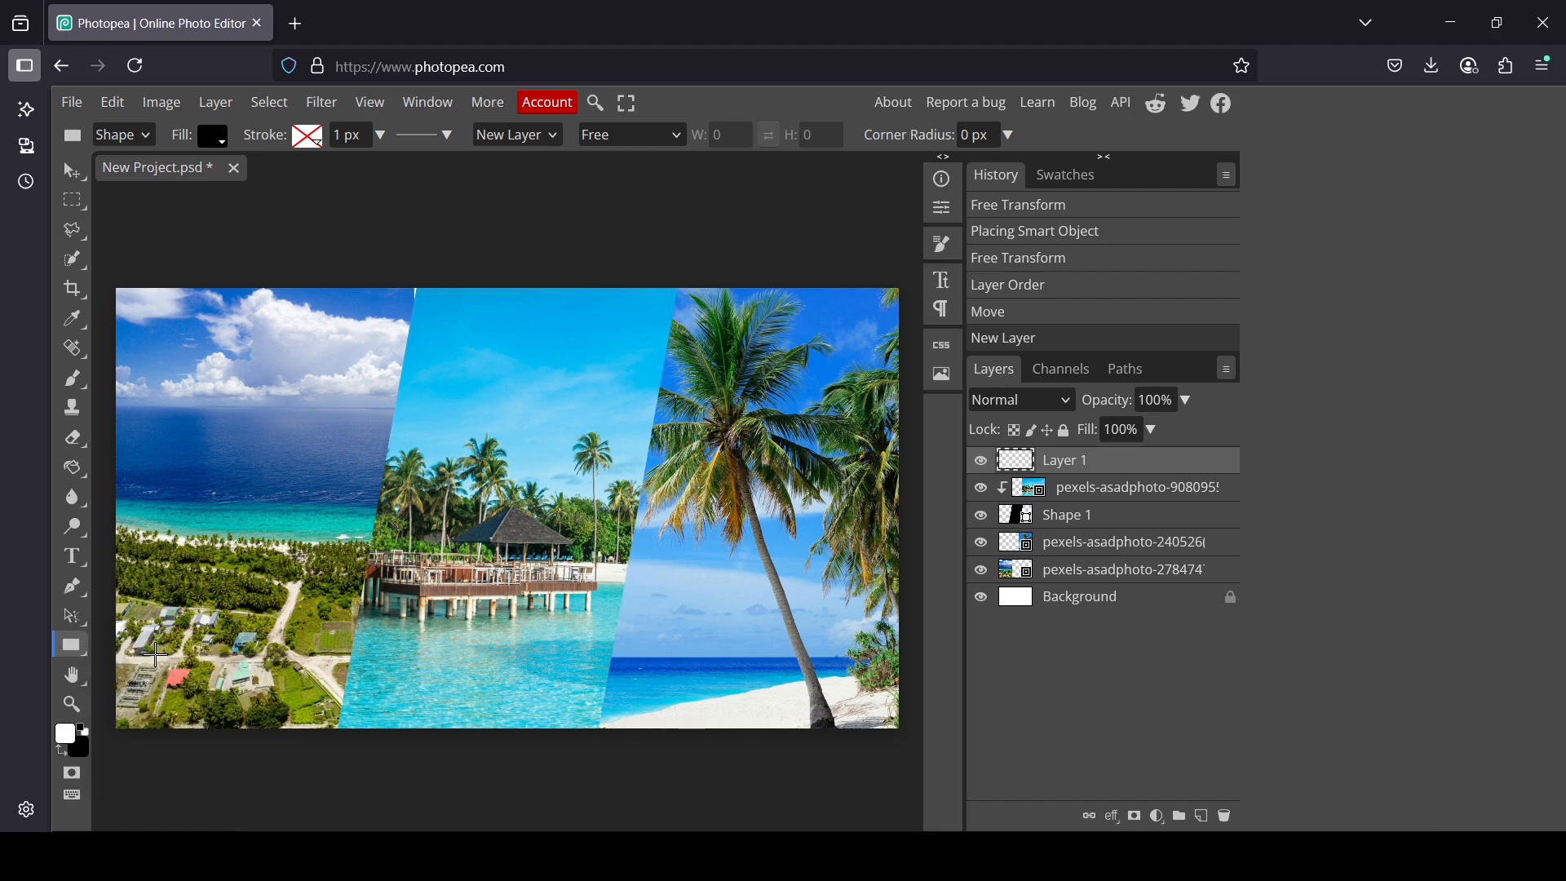
pyautogui.click(214, 137)
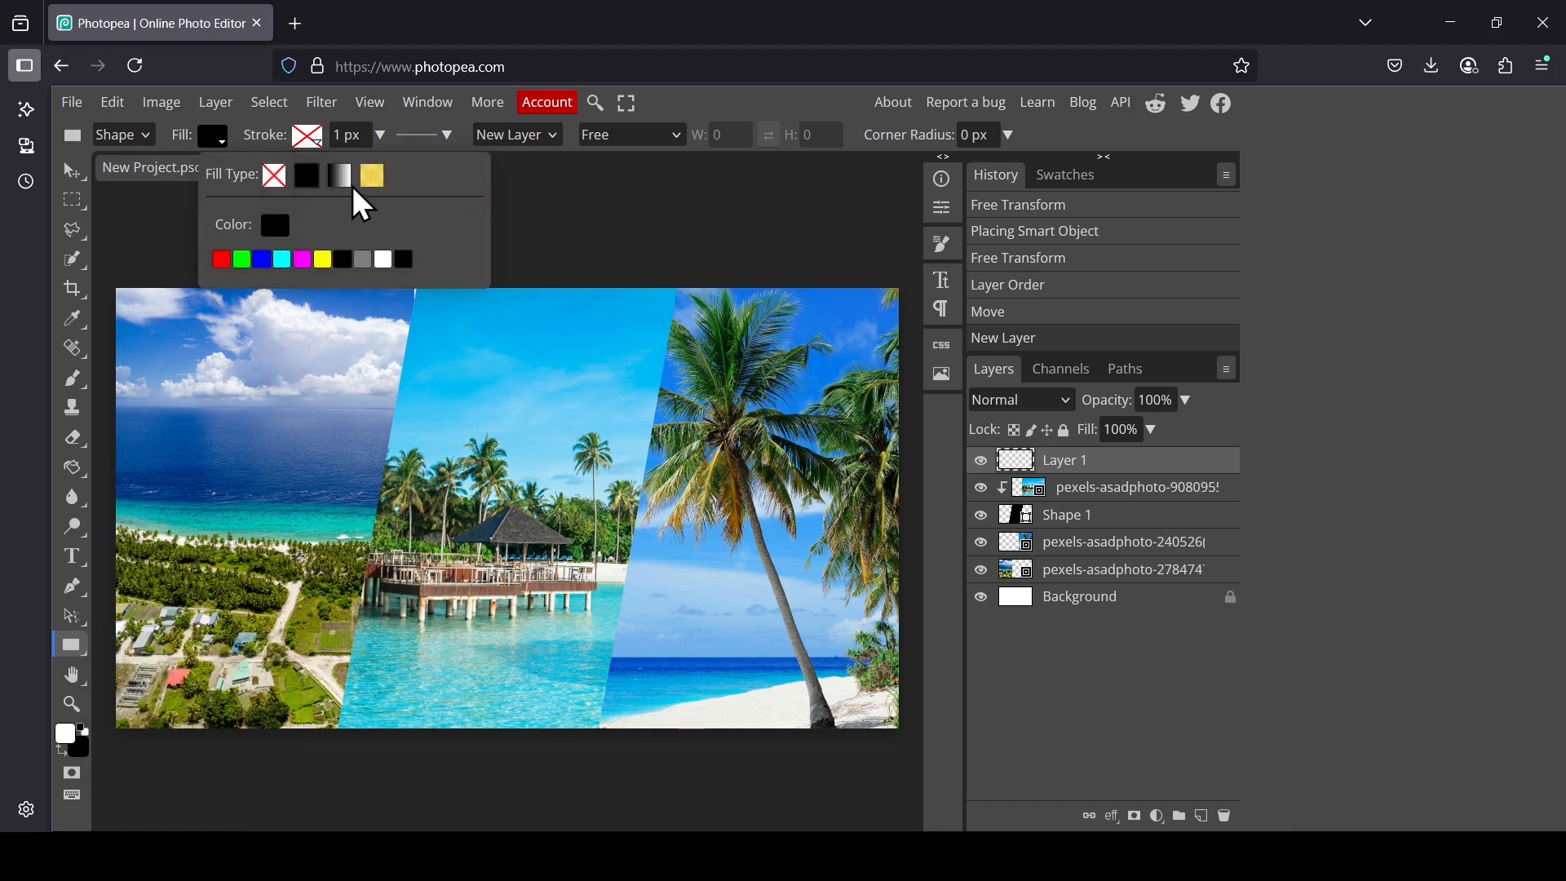
pyautogui.click(382, 259)
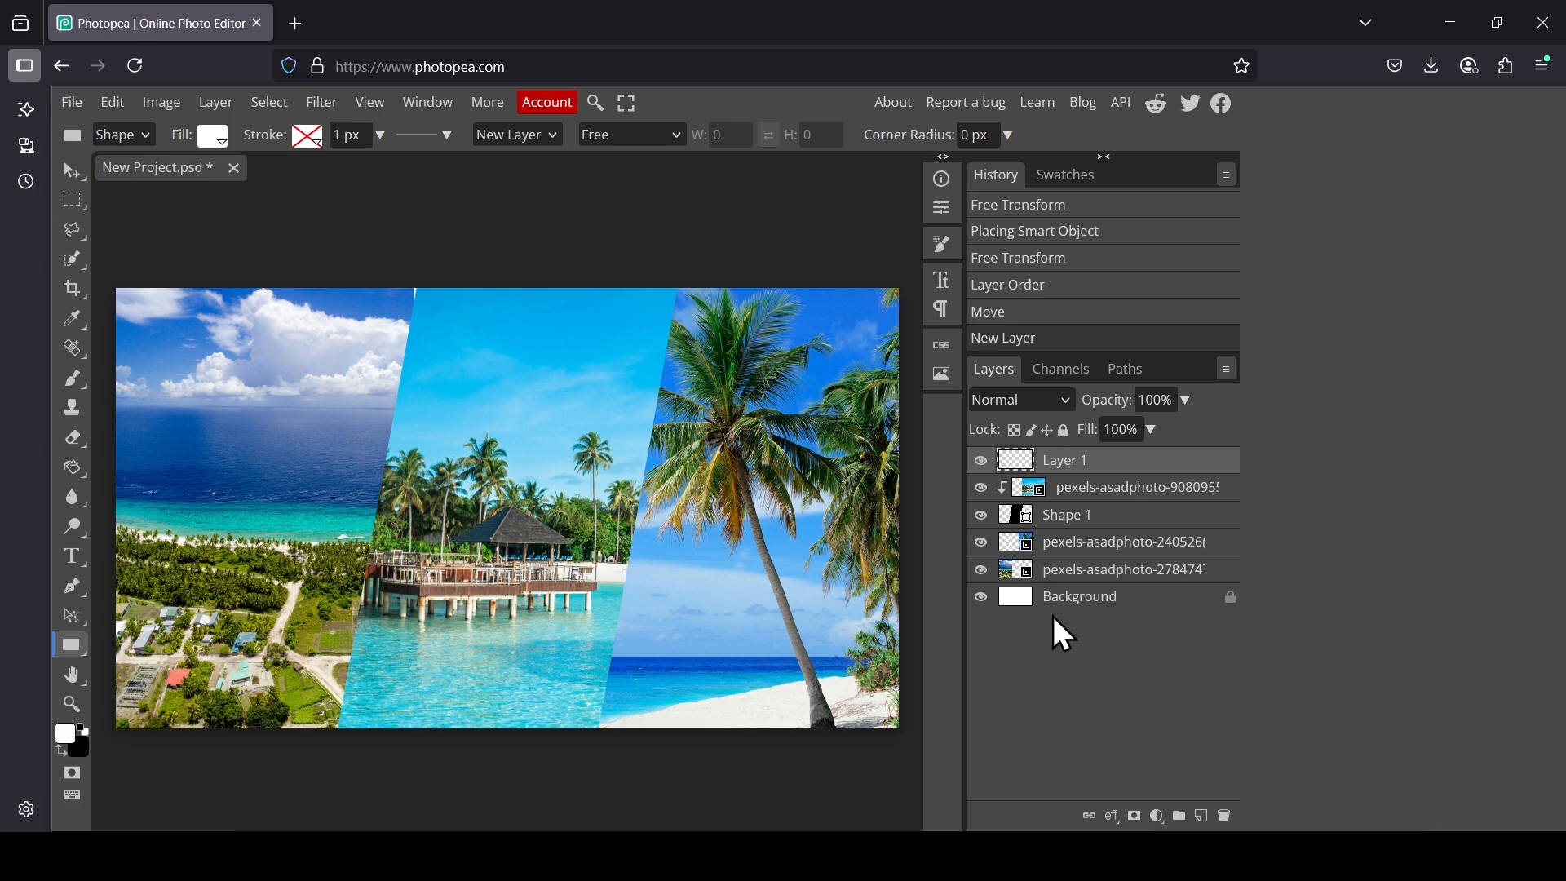
pyautogui.moveTo(554, 254); pyautogui.dragTo(560, 791)
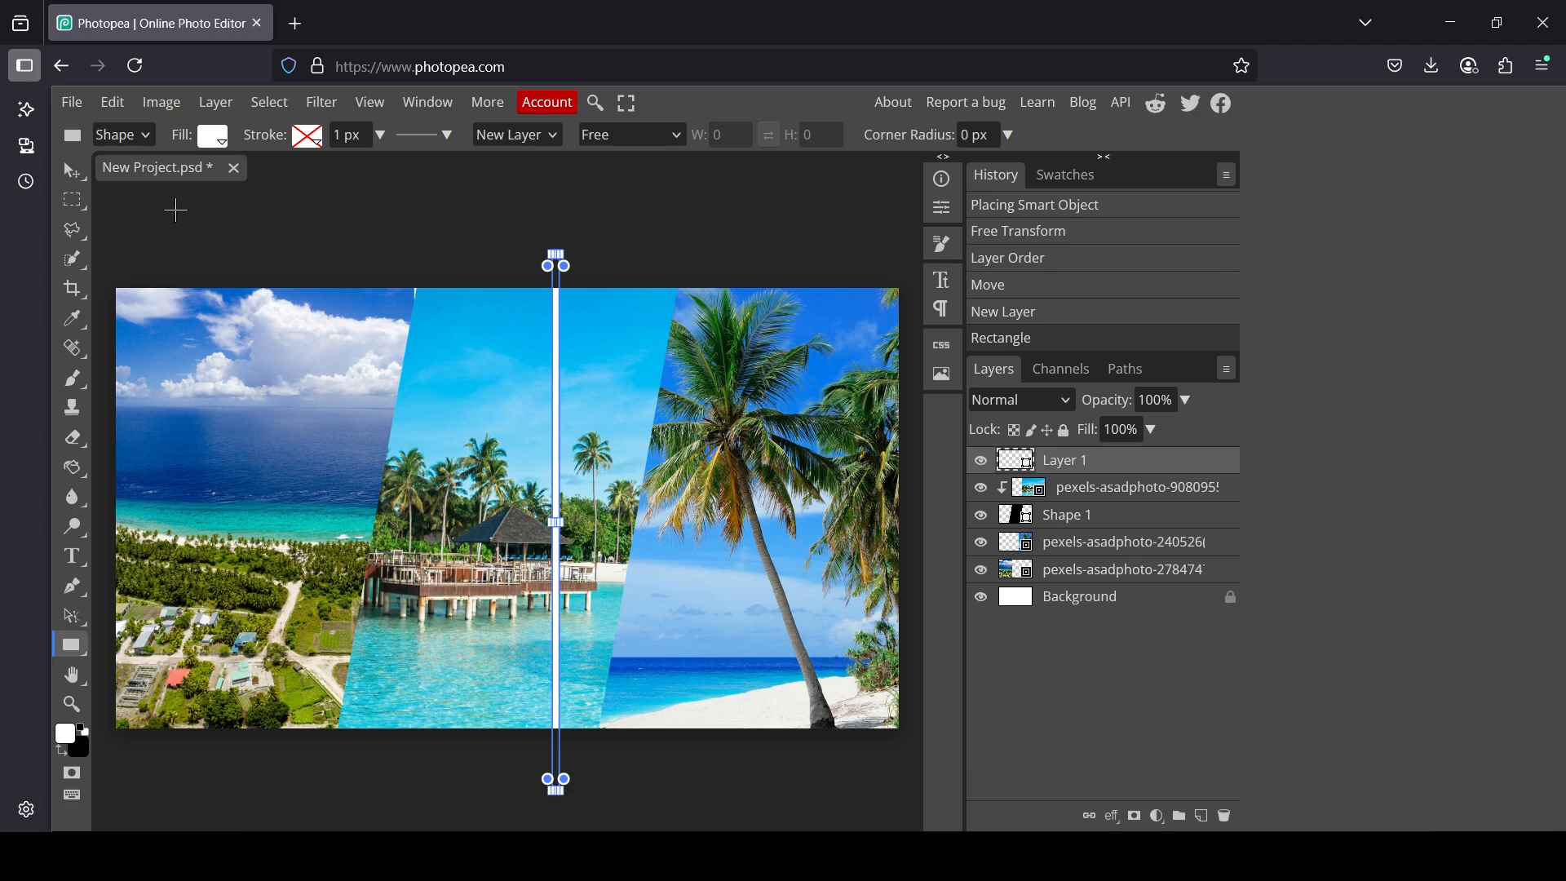
# Step: Skew the white bar about 10.5° to match the slant and move it onto the seam between the left and middle photos
pyautogui.click(72, 168)
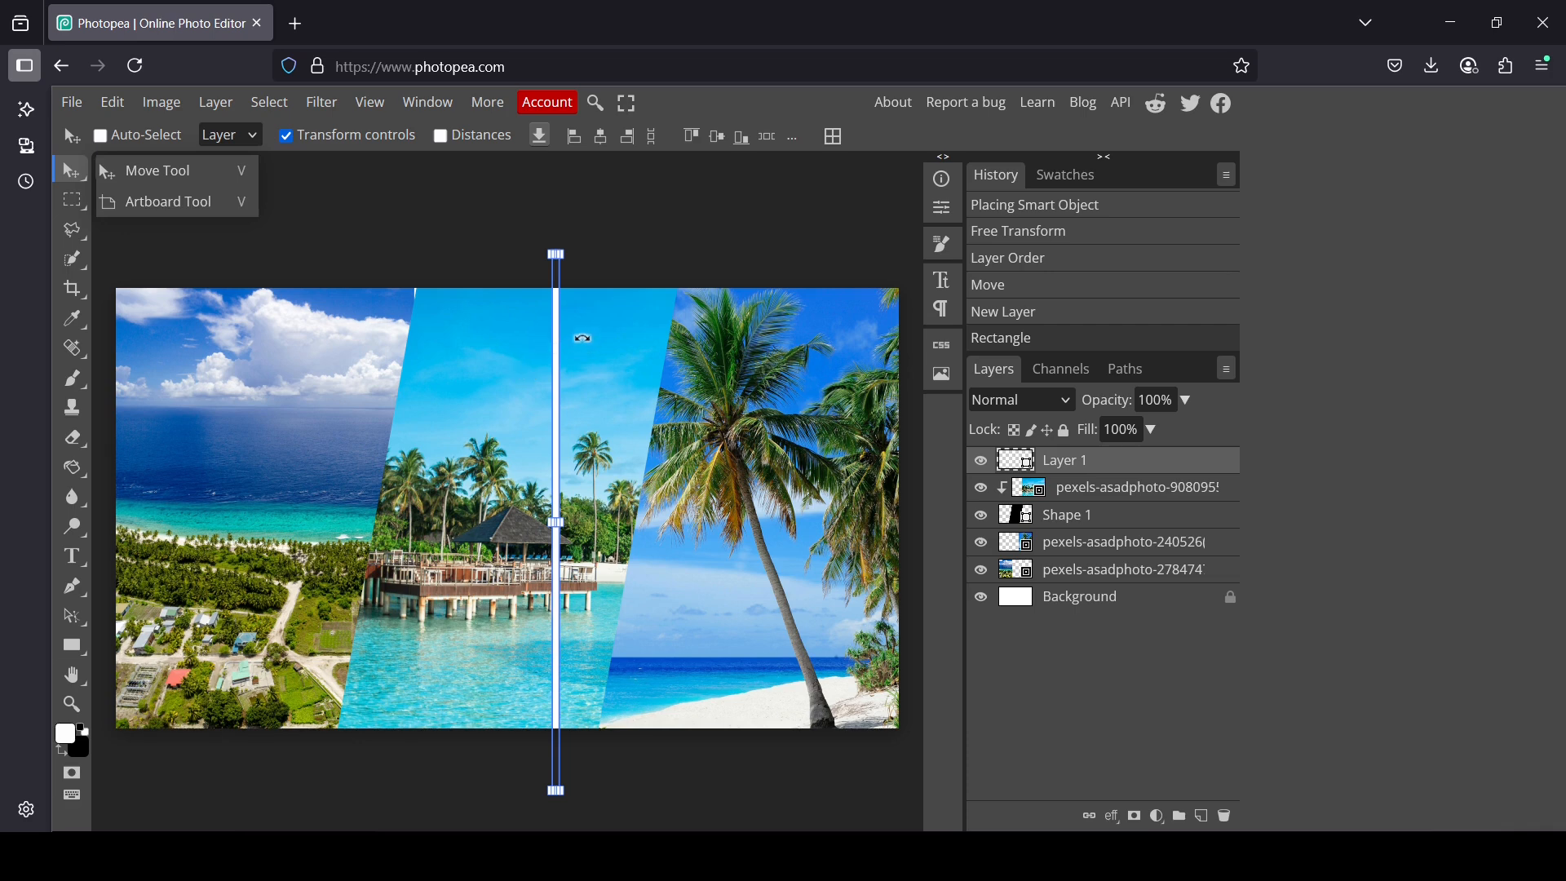
pyautogui.moveTo(578, 341)
pyautogui.mouseDown()
pyautogui.moveTo(618, 365)
pyautogui.moveTo(586, 339)
pyautogui.mouseUp()
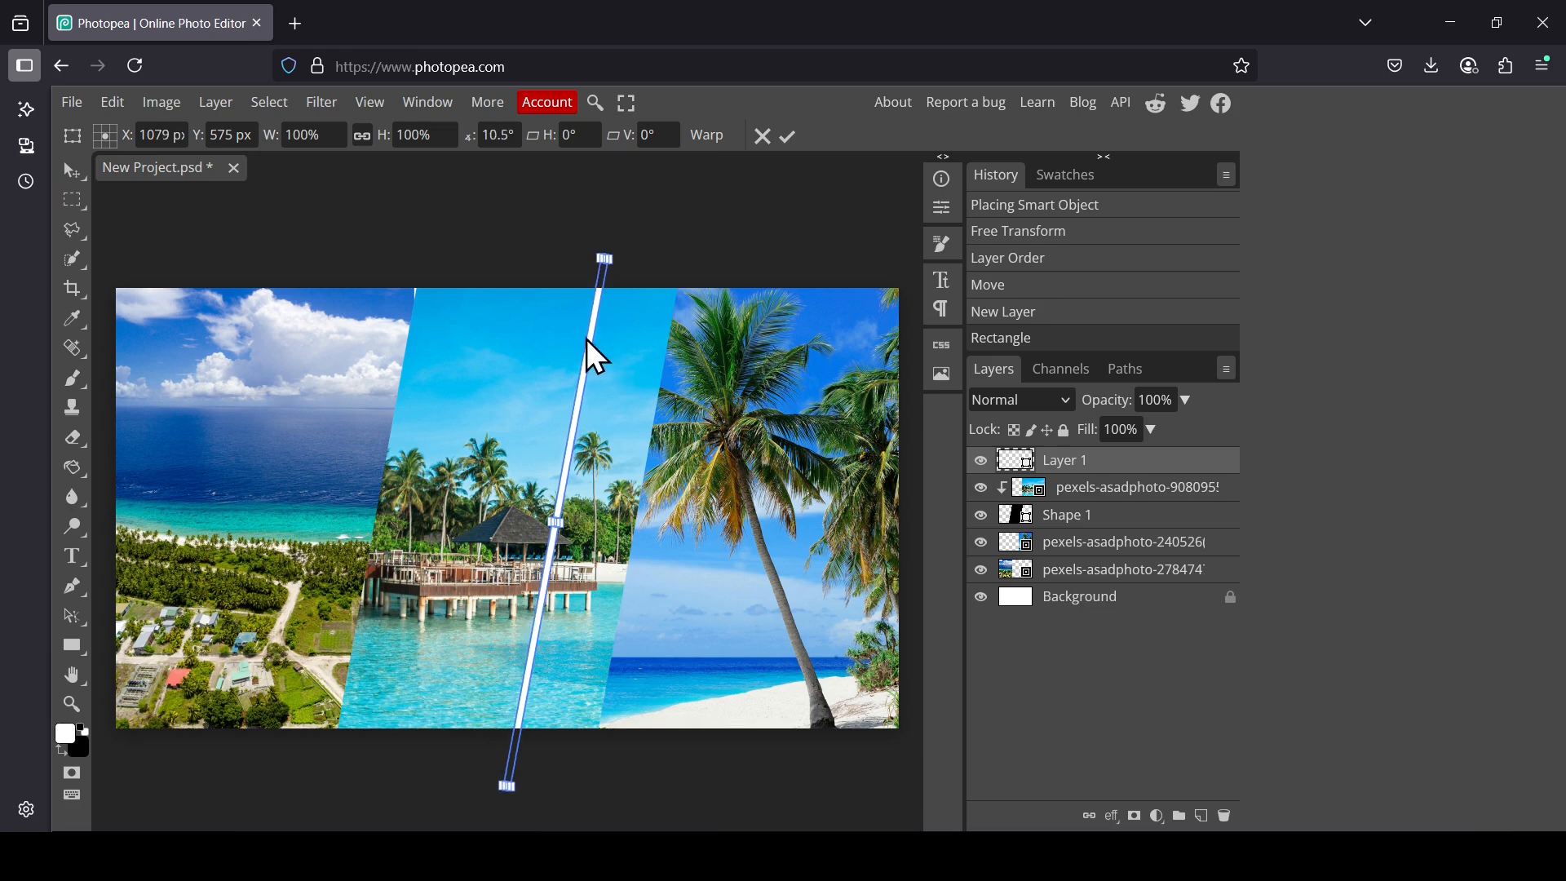
pyautogui.click(81, 168)
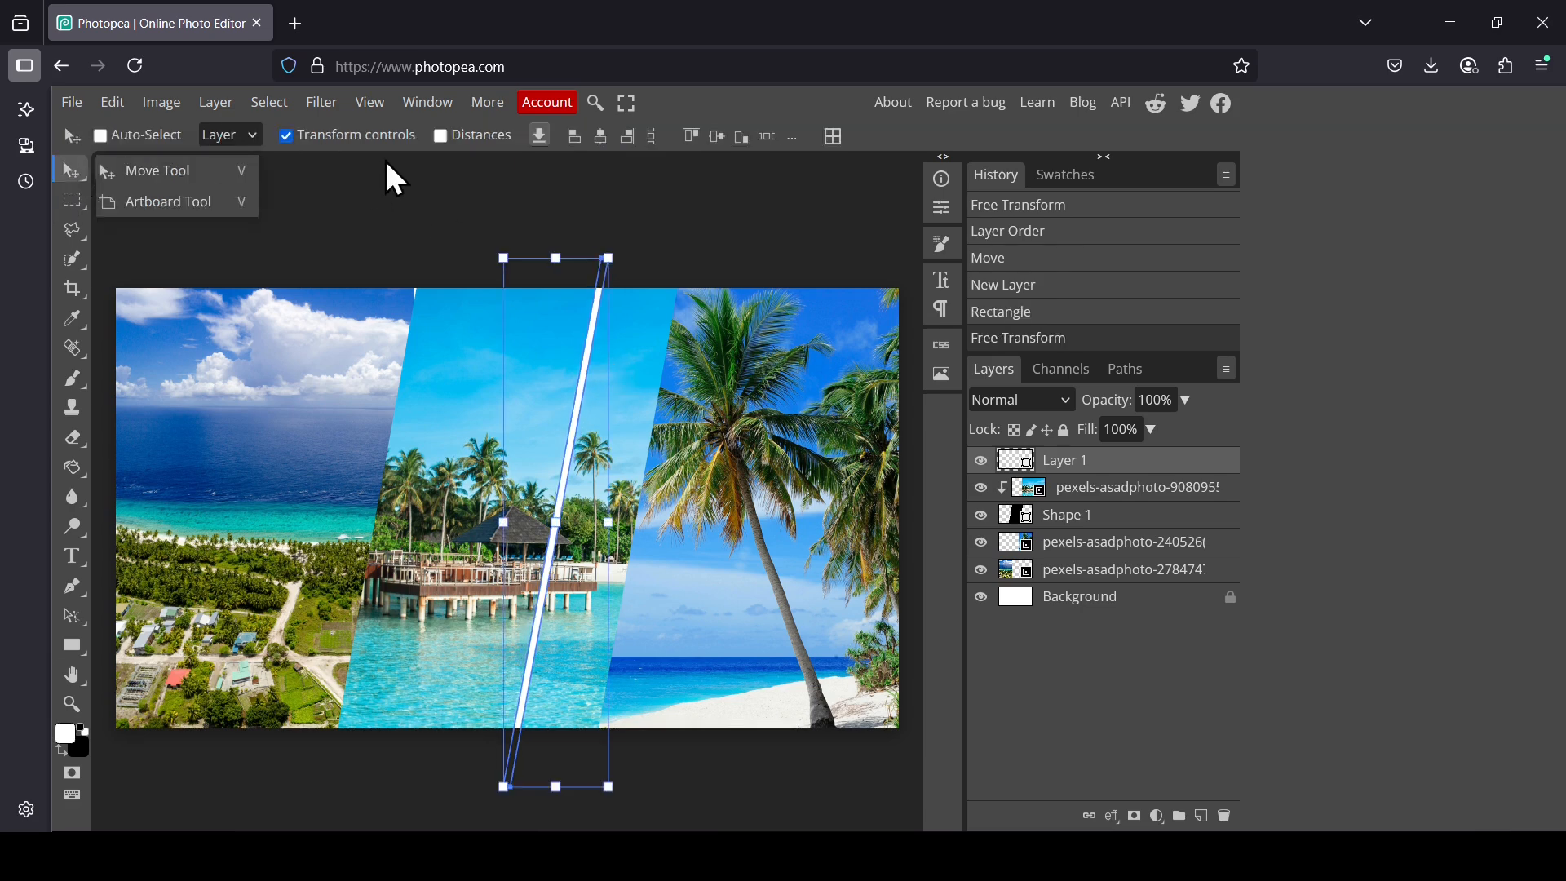
pyautogui.moveTo(575, 326); pyautogui.dragTo(396, 322)
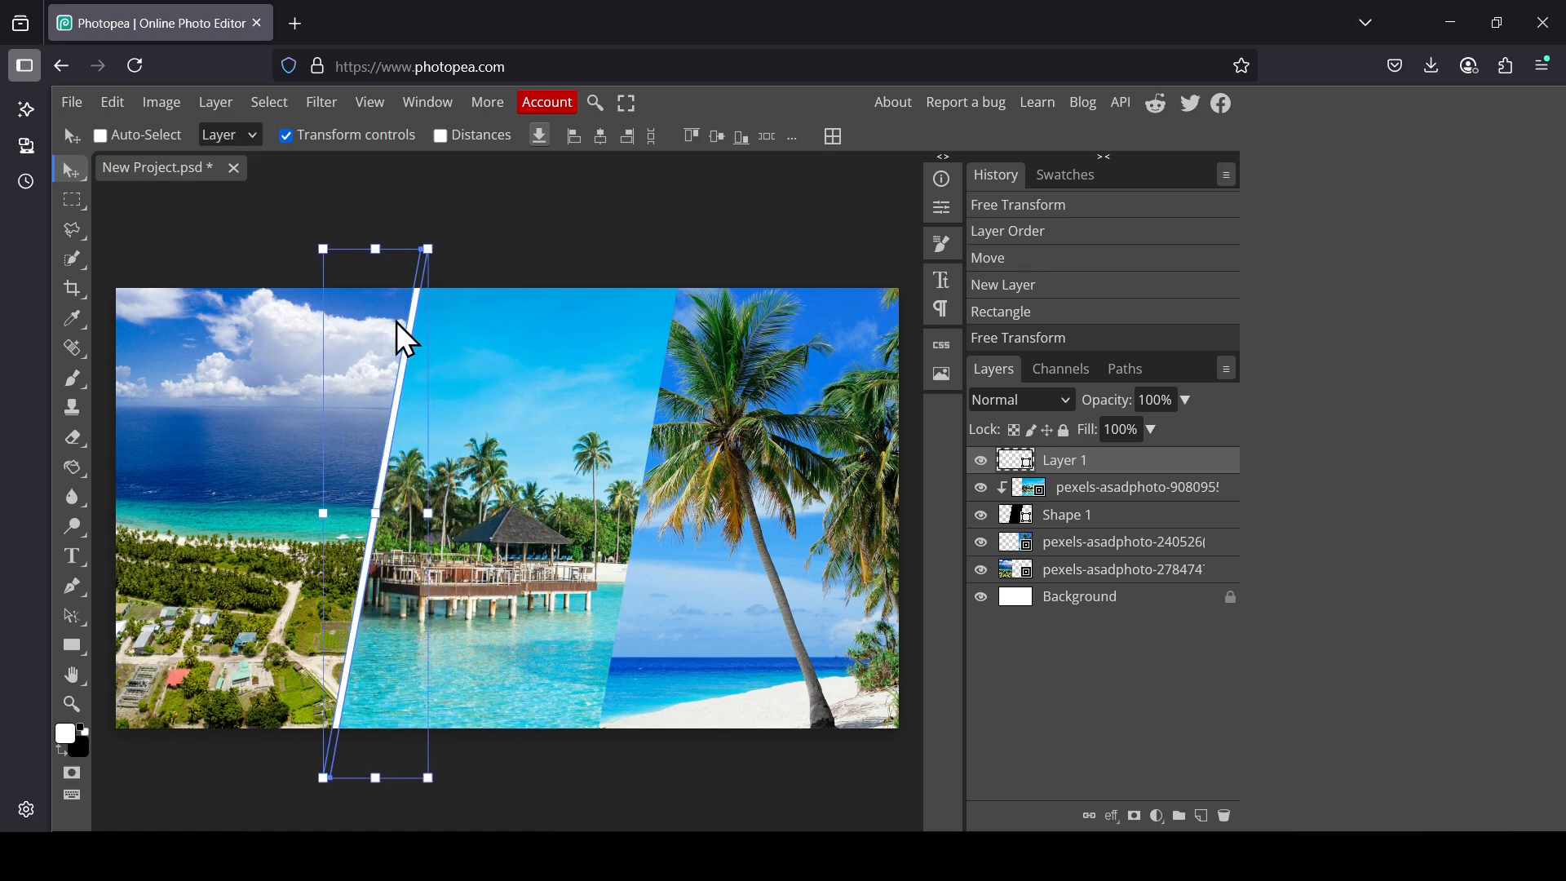
# Step: Duplicate the white bar layer and move the copy onto the seam between the middle and right photos
pyautogui.rightClick(1125, 487)
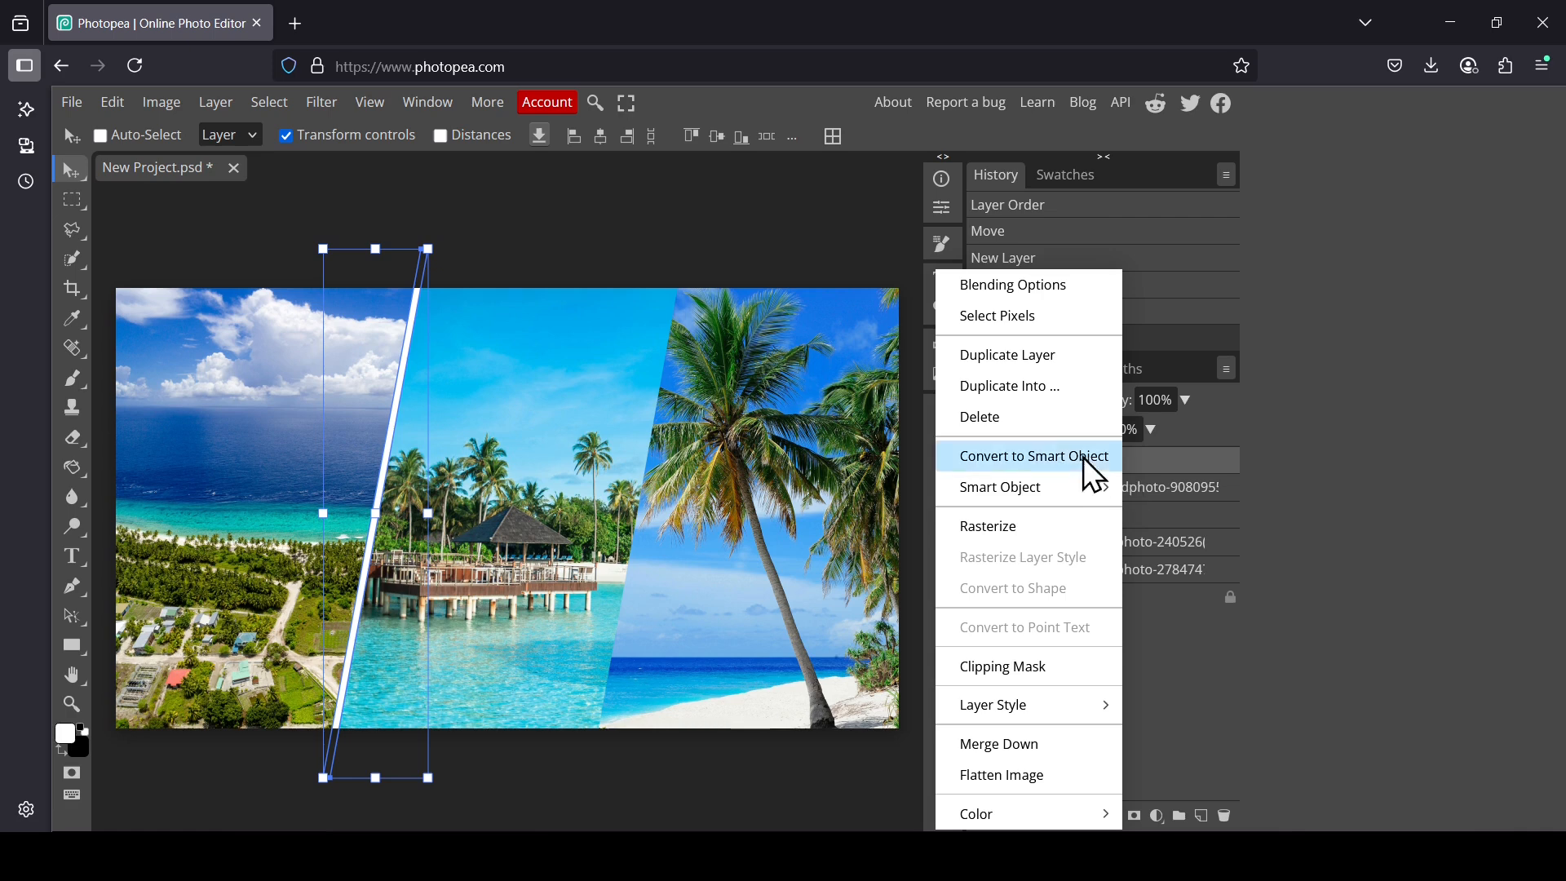
pyautogui.click(1023, 366)
pyautogui.moveTo(360, 409); pyautogui.dragTo(618, 415)
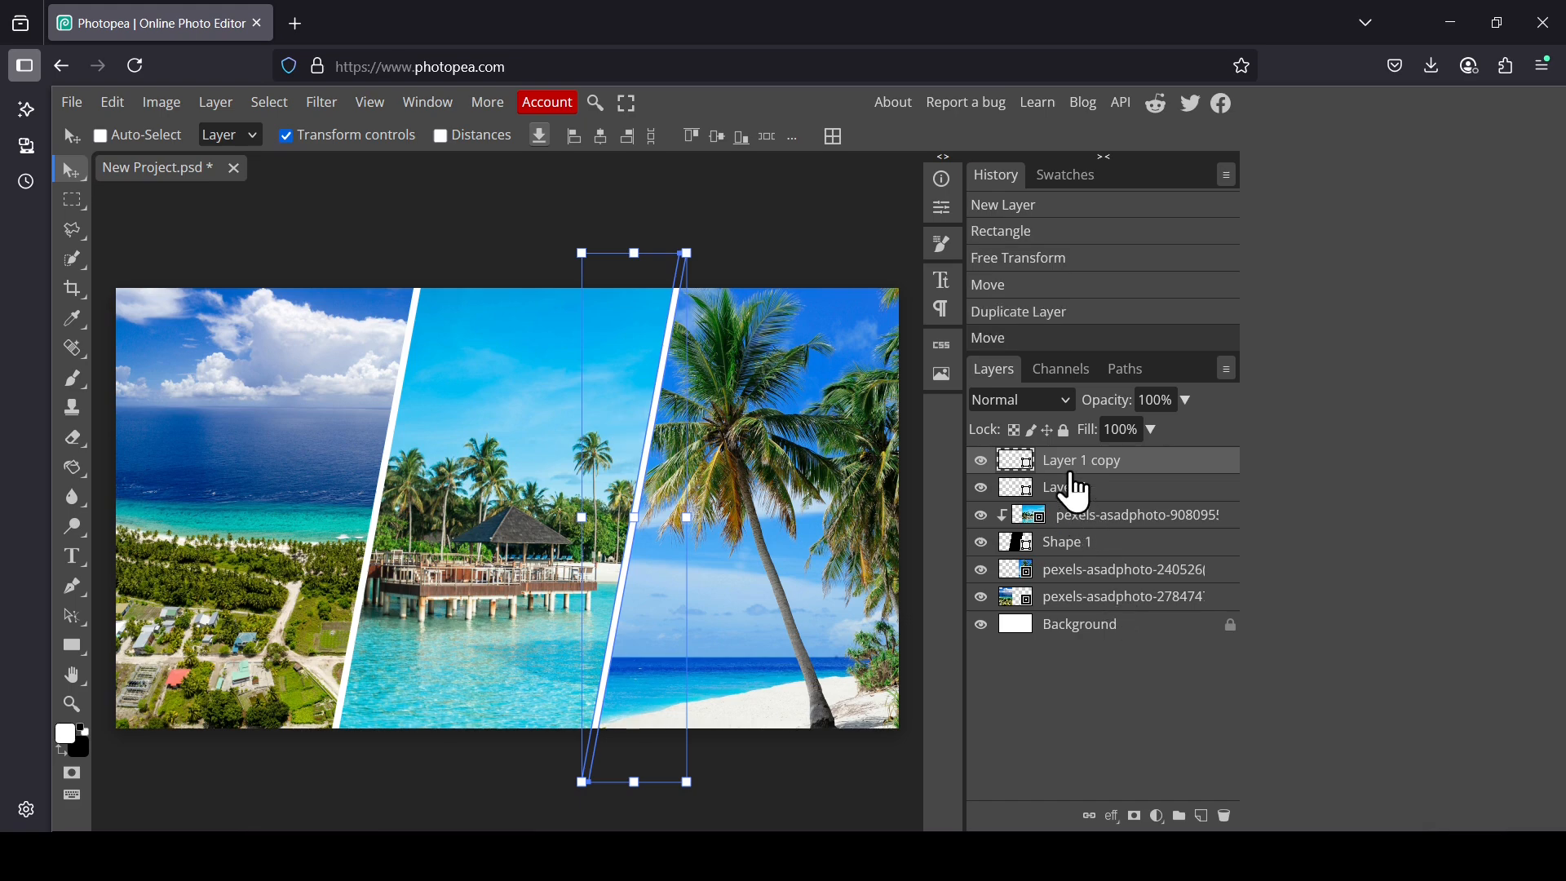
# Step: Select the Background layer and zoom in to inspect the finished collage
pyautogui.click(1084, 627)
pyautogui.press('z')
pyautogui.click(522, 527)
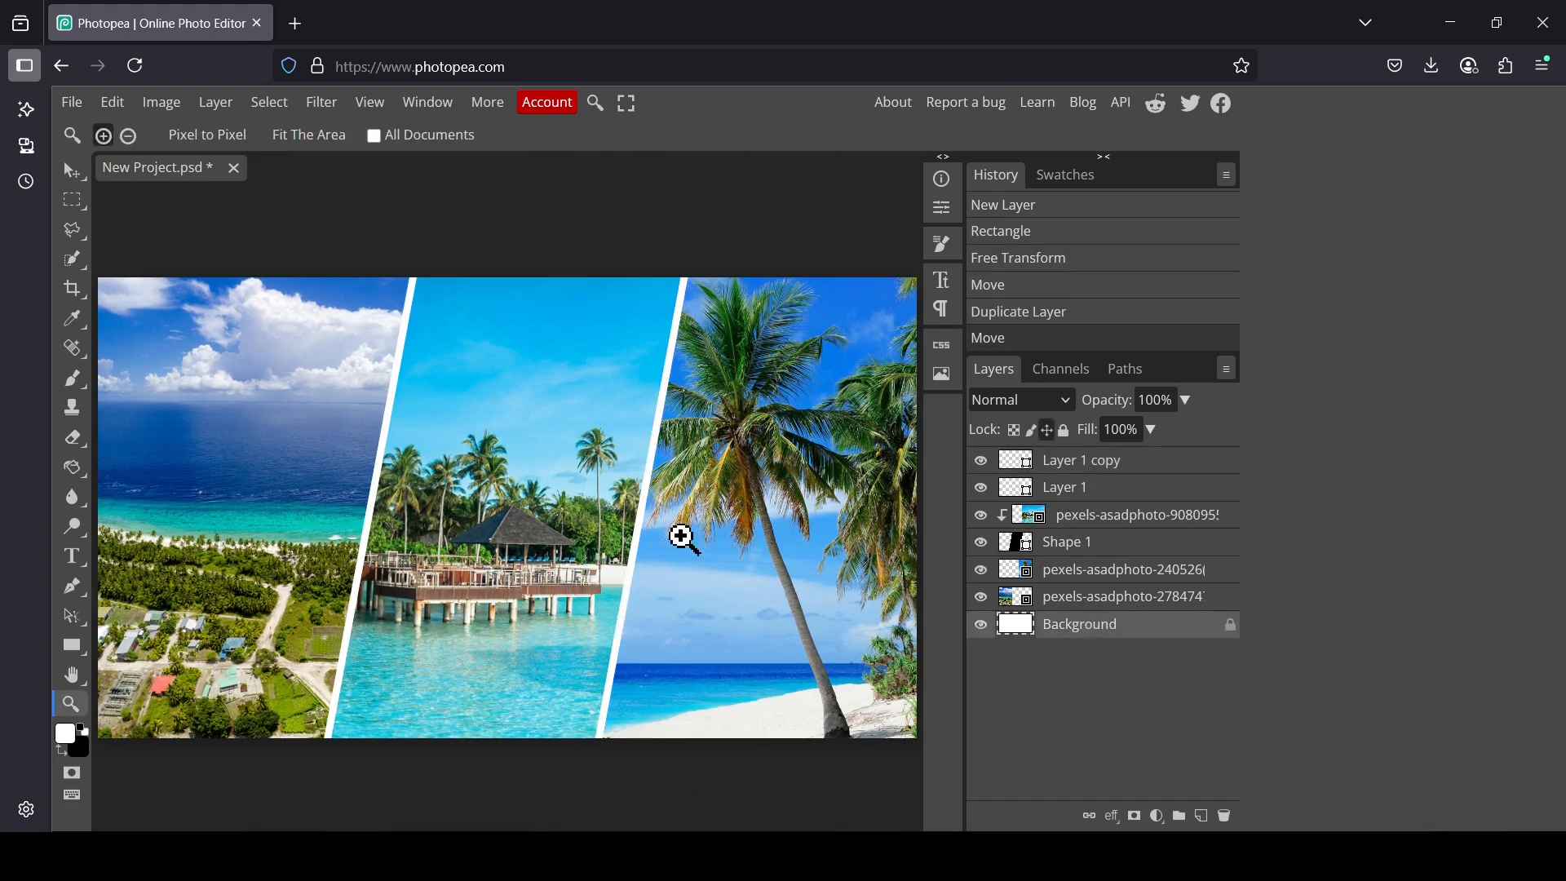